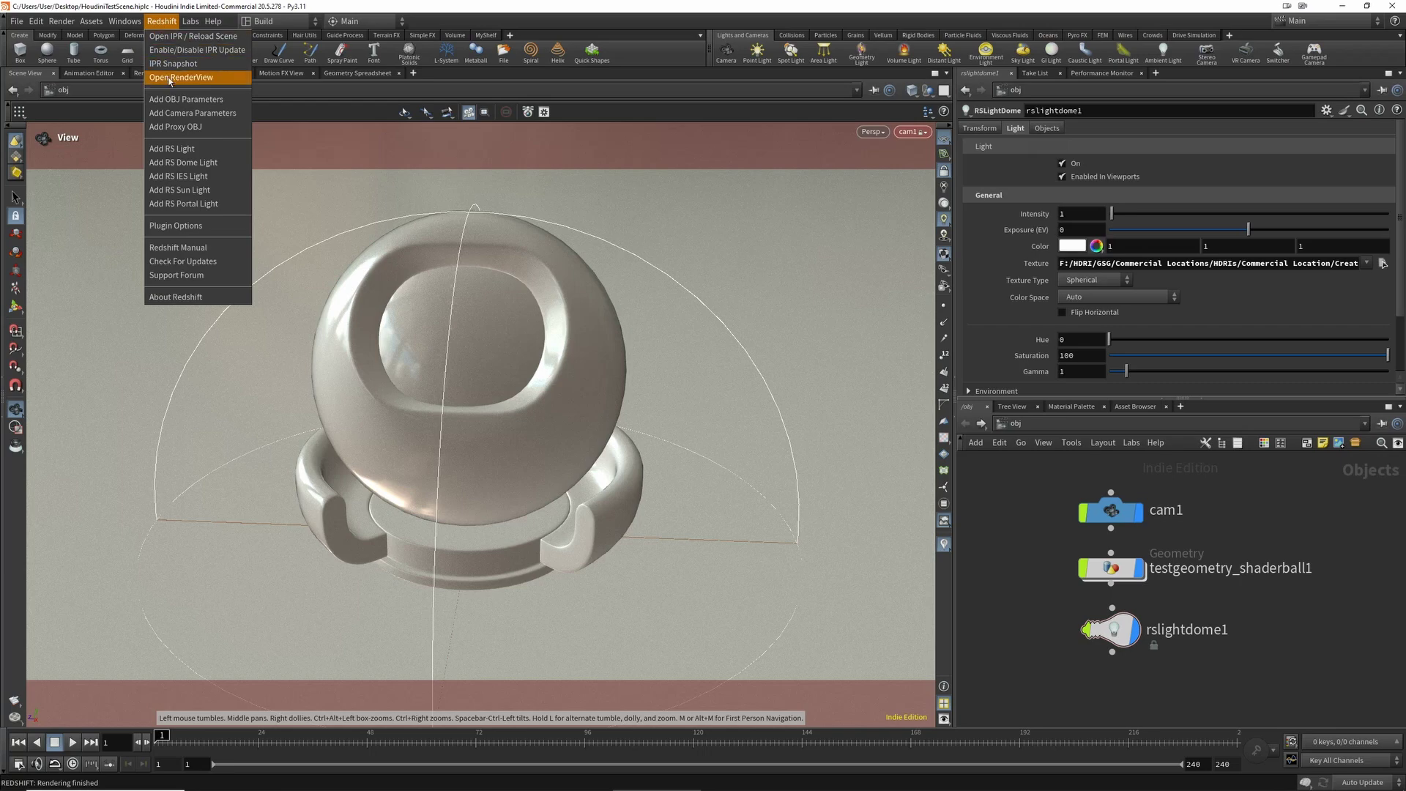
# Open the Redshift RenderView so it starts rendering the shader-ball scene.
pyautogui.click(170, 77)
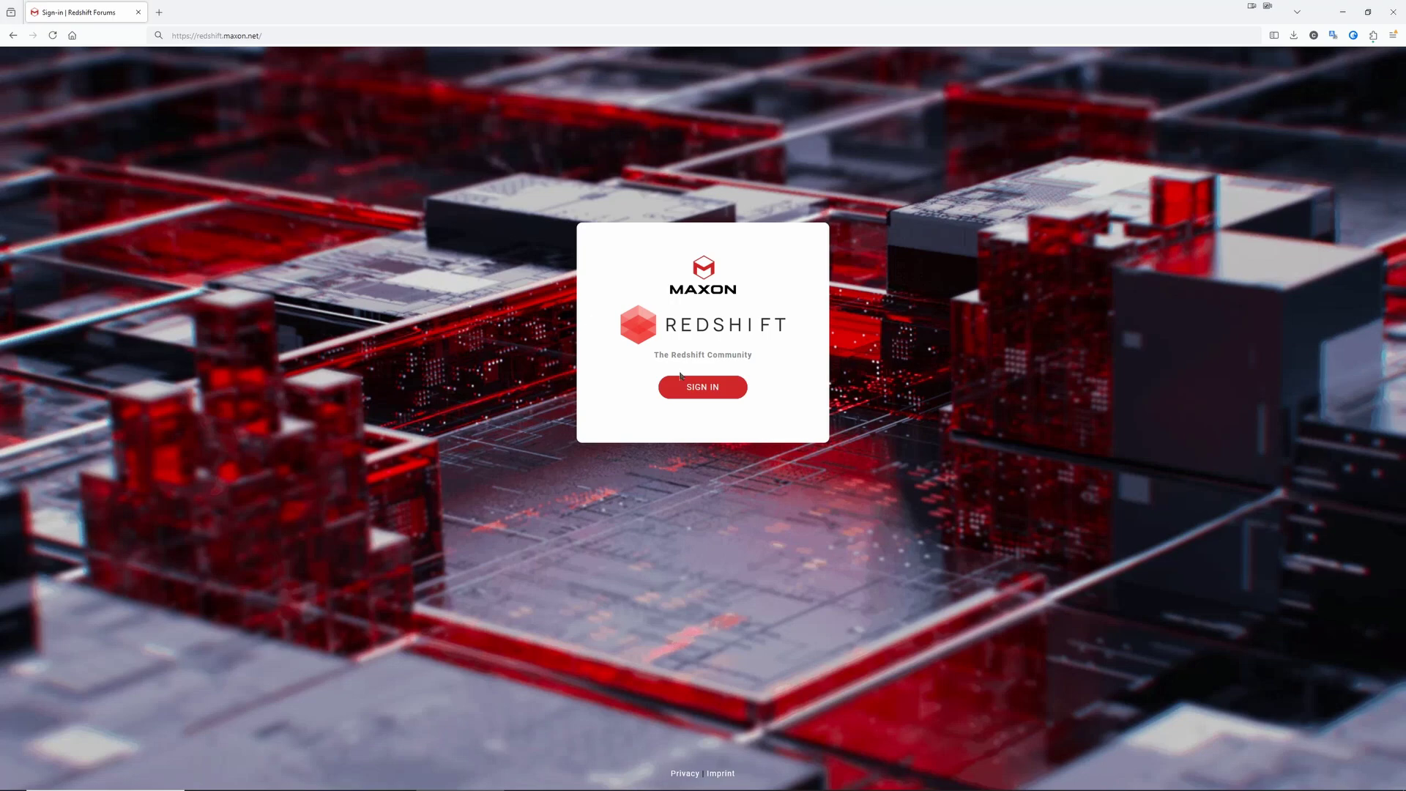
# Sign in to the Redshift forum, find the developer's profile, and download the Houdini 20.5.278 Windows build.
pyautogui.click(681, 379)
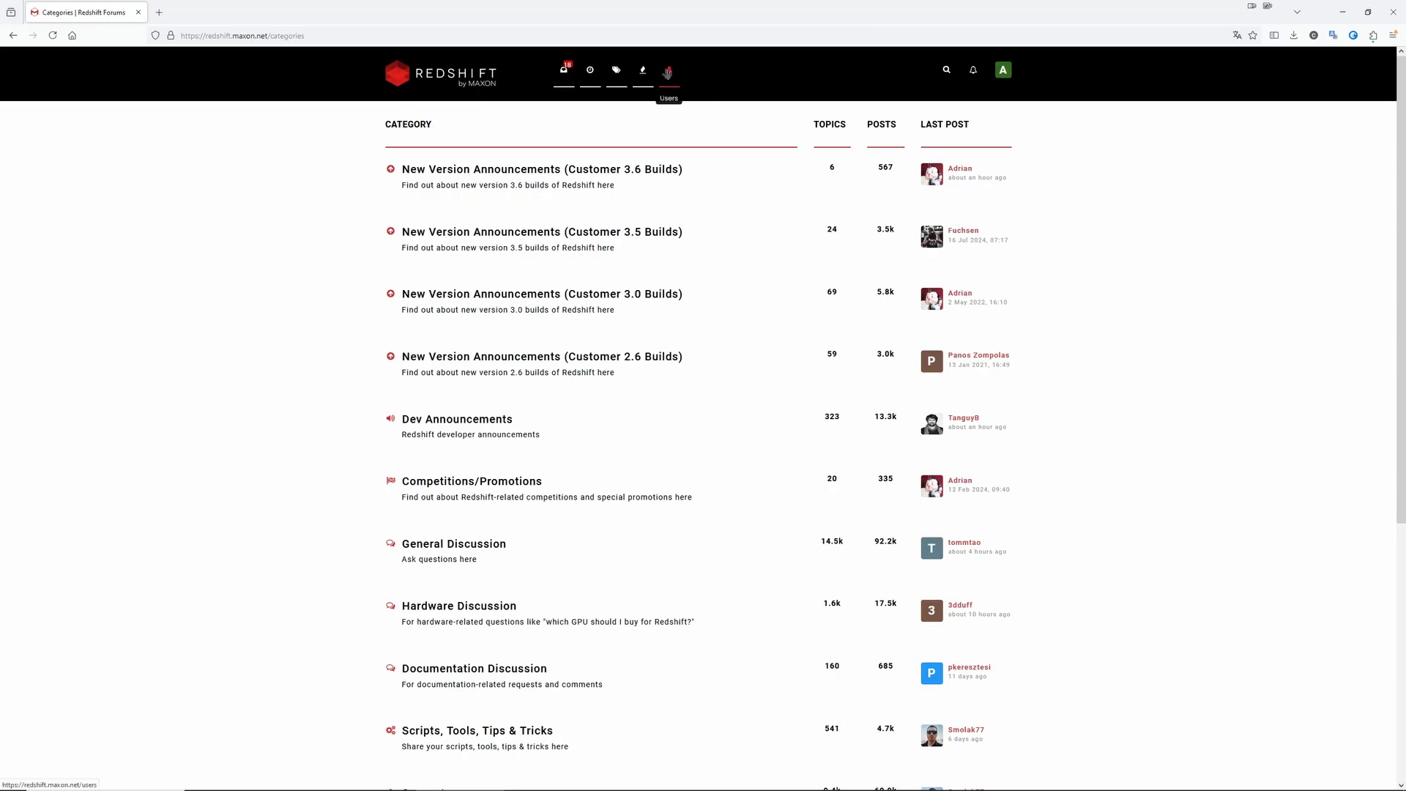
pyautogui.click(674, 69)
pyautogui.click(894, 149)
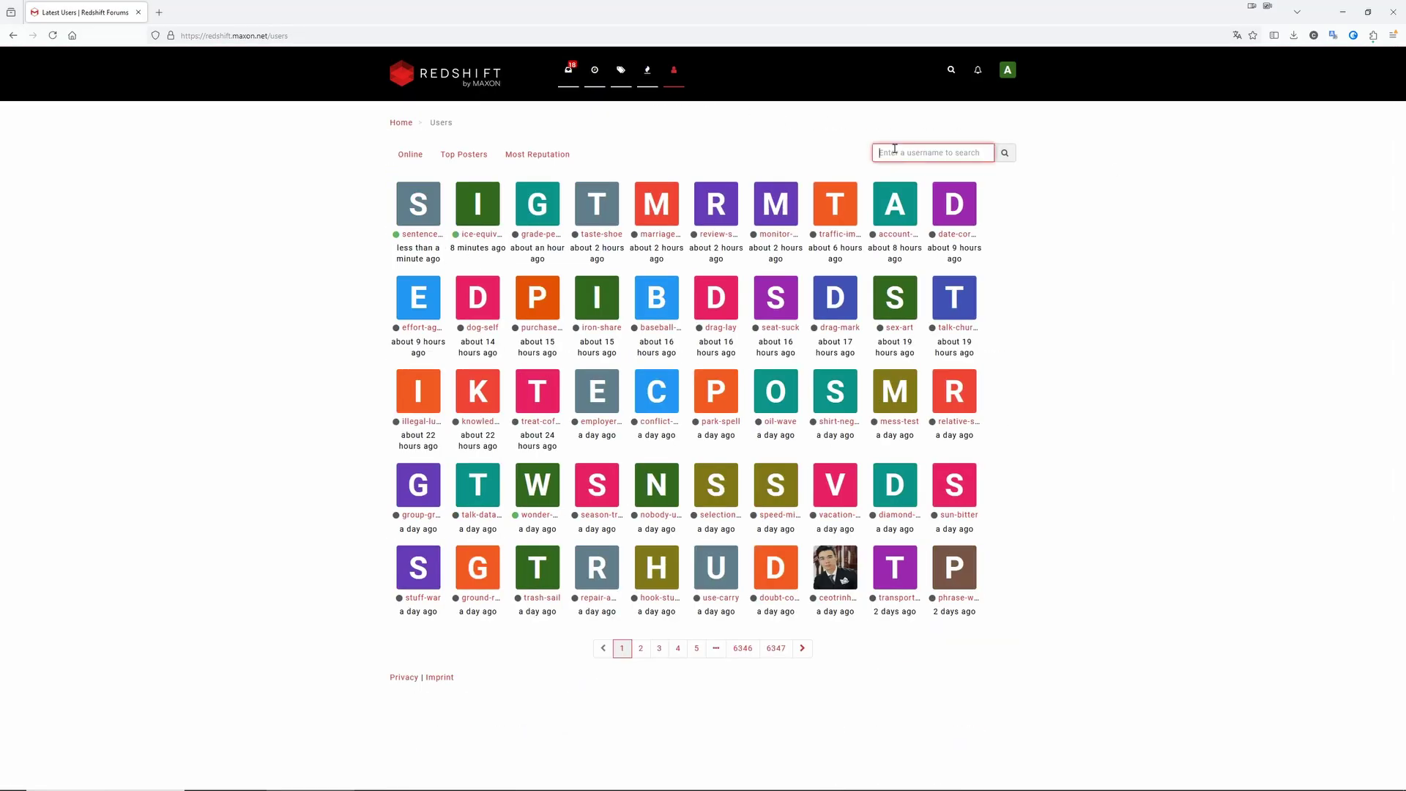
pyautogui.write('Juanjo Gonzalez')
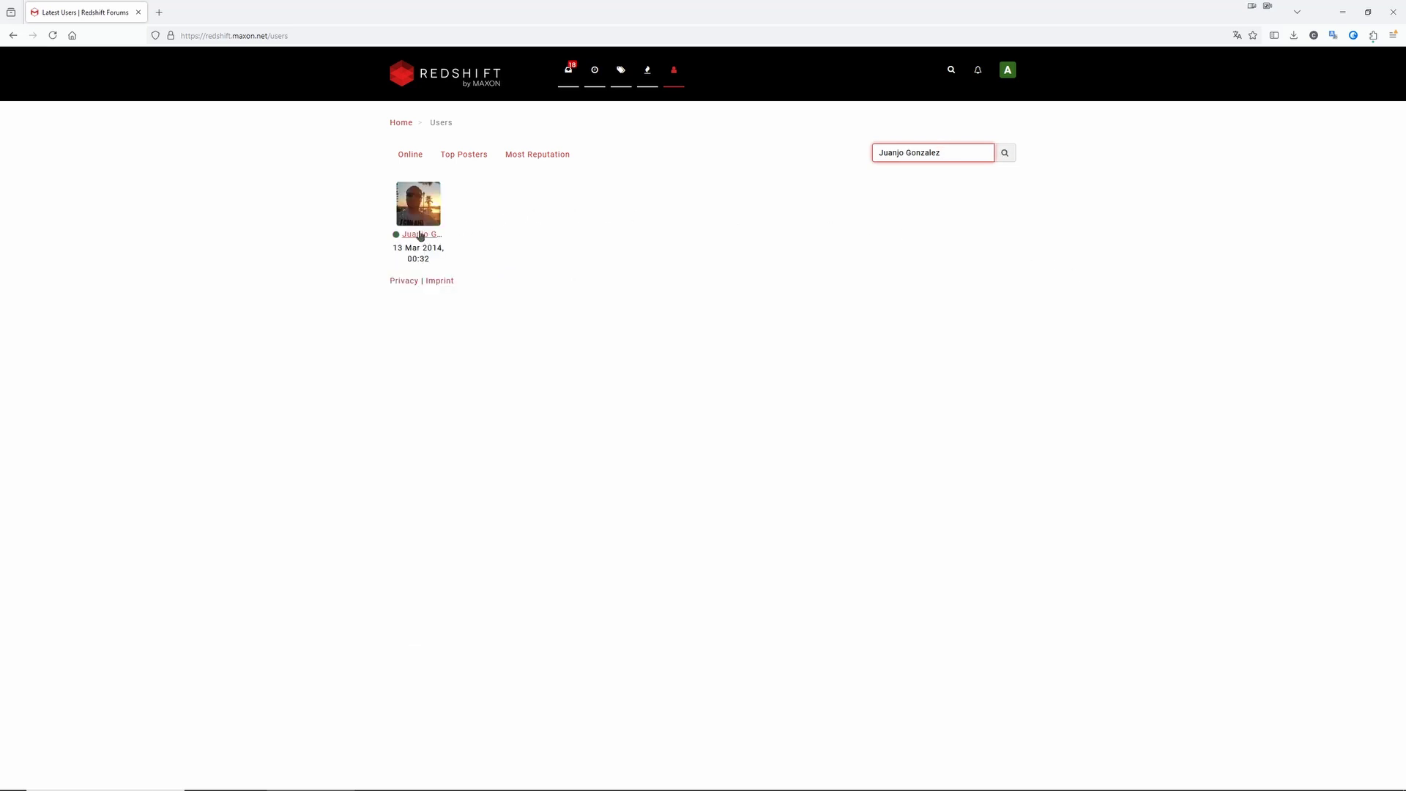
pyautogui.click(422, 234)
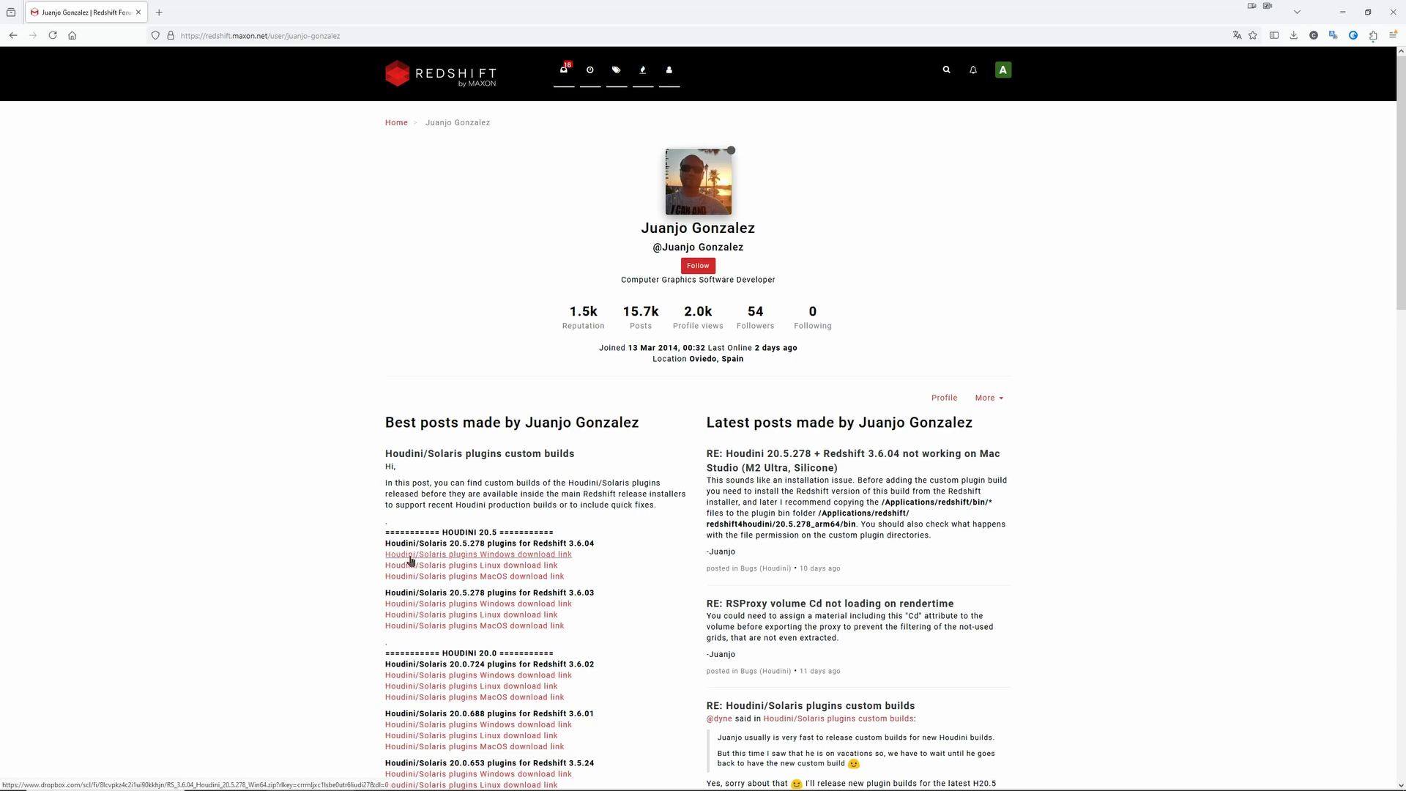
pyautogui.click(411, 556)
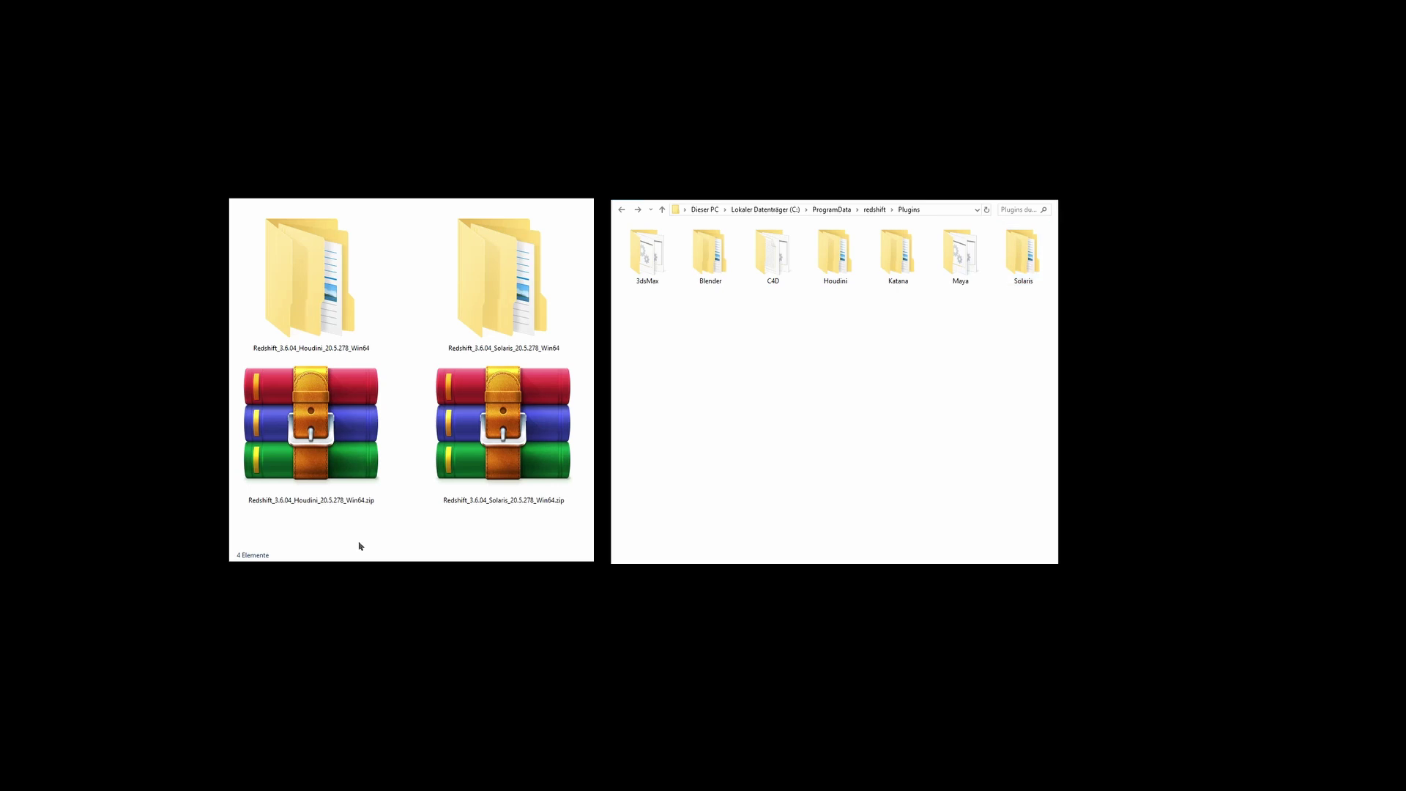
# Open the extracted Redshift_3.6.04_Houdini download and its Houdini folder.
pyautogui.doubleClick(304, 292)
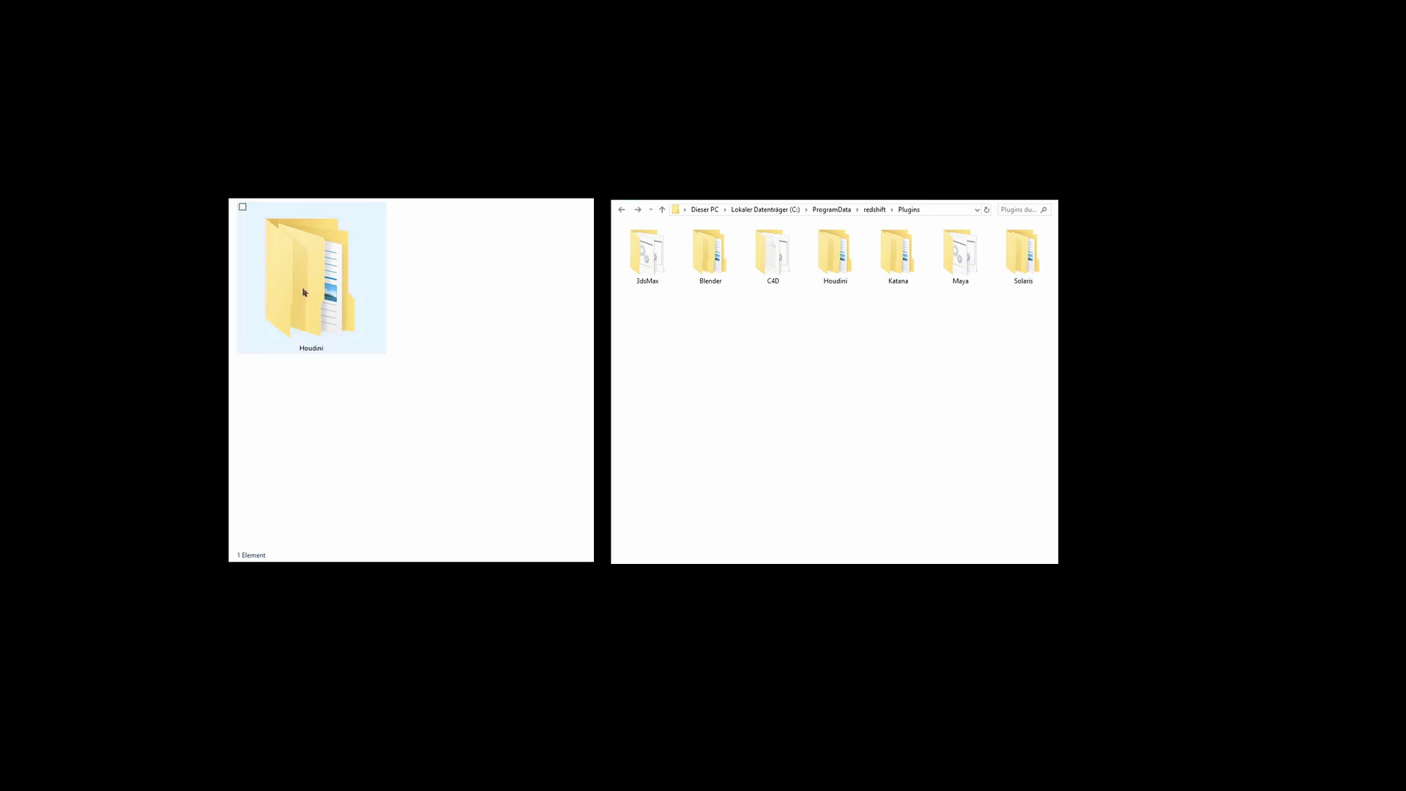
pyautogui.doubleClick(305, 292)
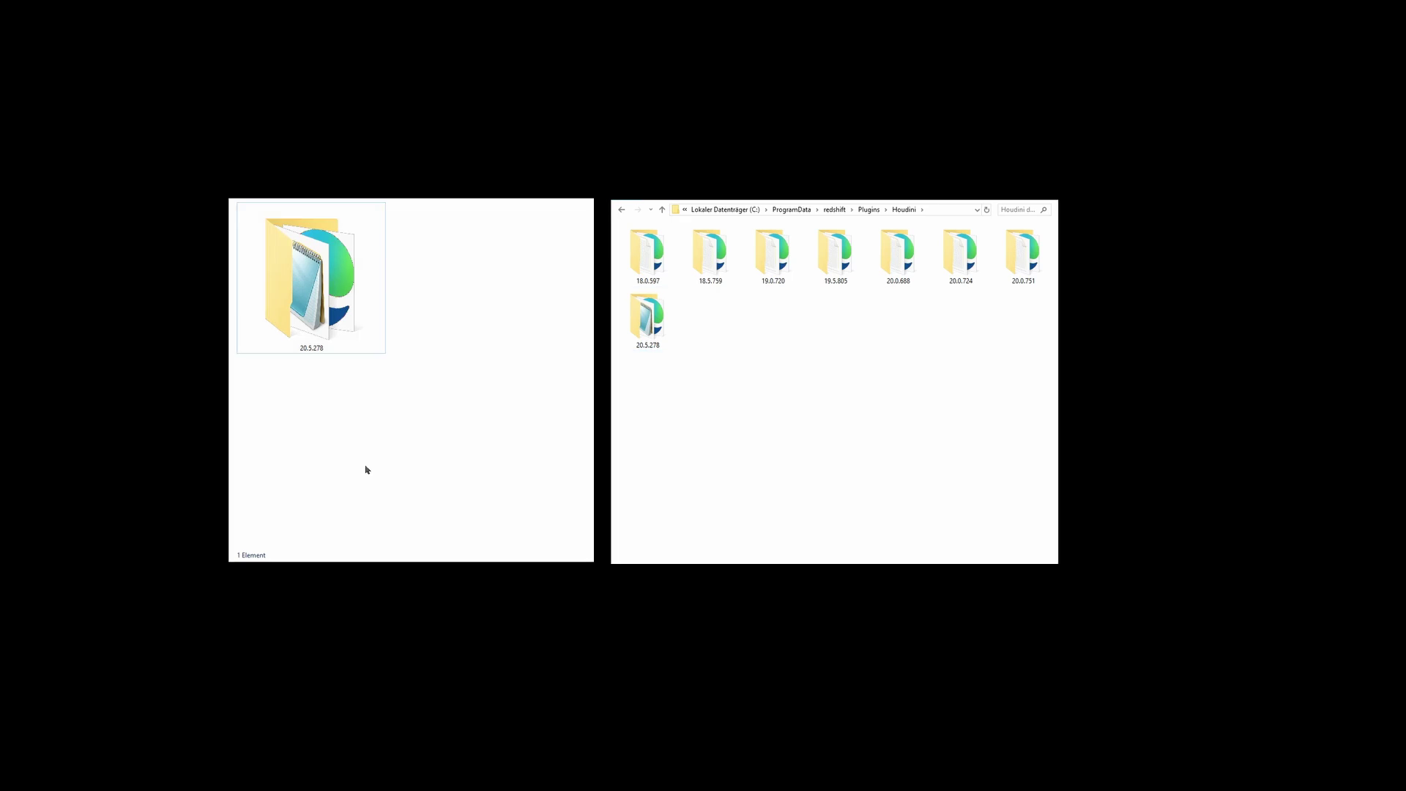
# Copy the Solaris download's 20.5.278 folder into Redshift's Plugins\Solaris folder.
pyautogui.hotkey('alt', 'Up')
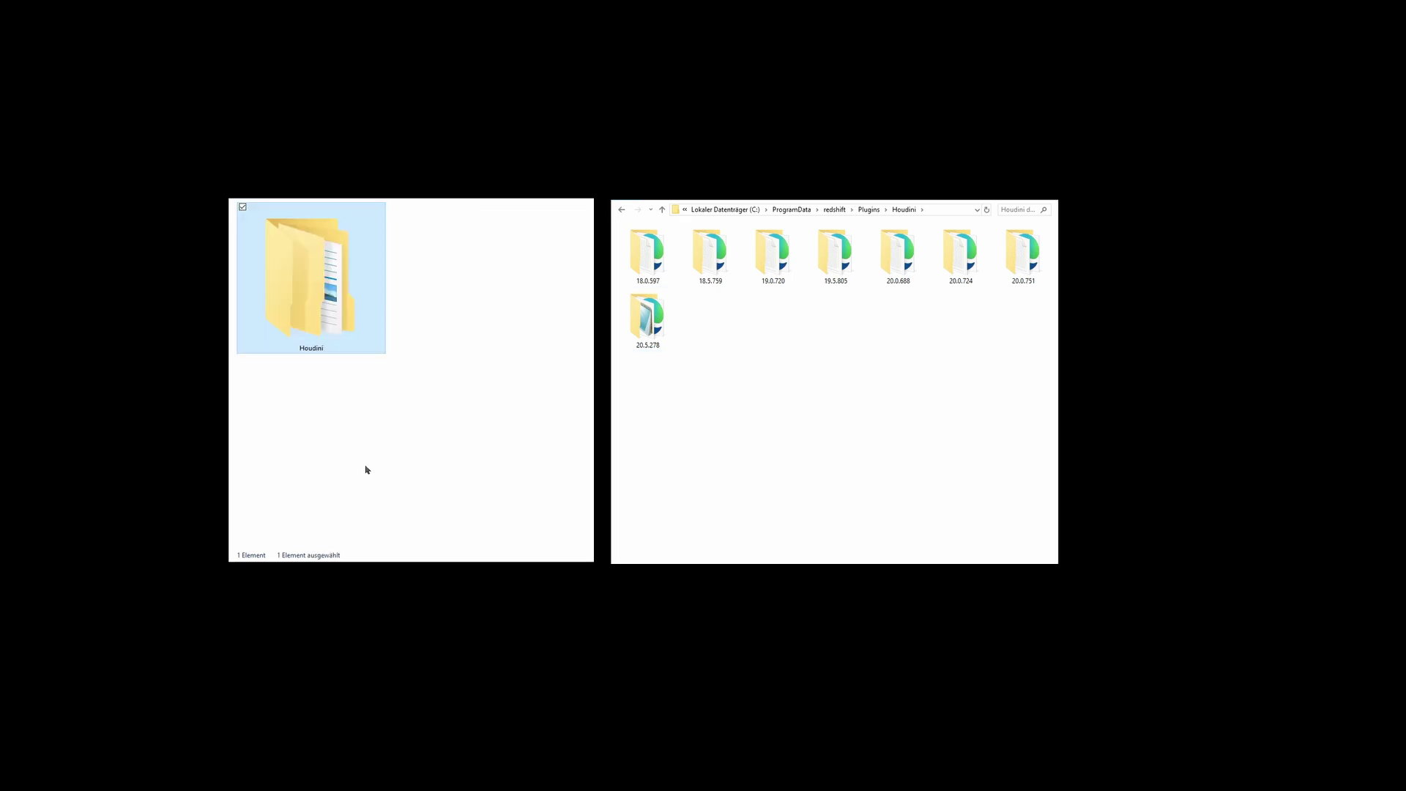
pyautogui.hotkey('alt', 'Up')
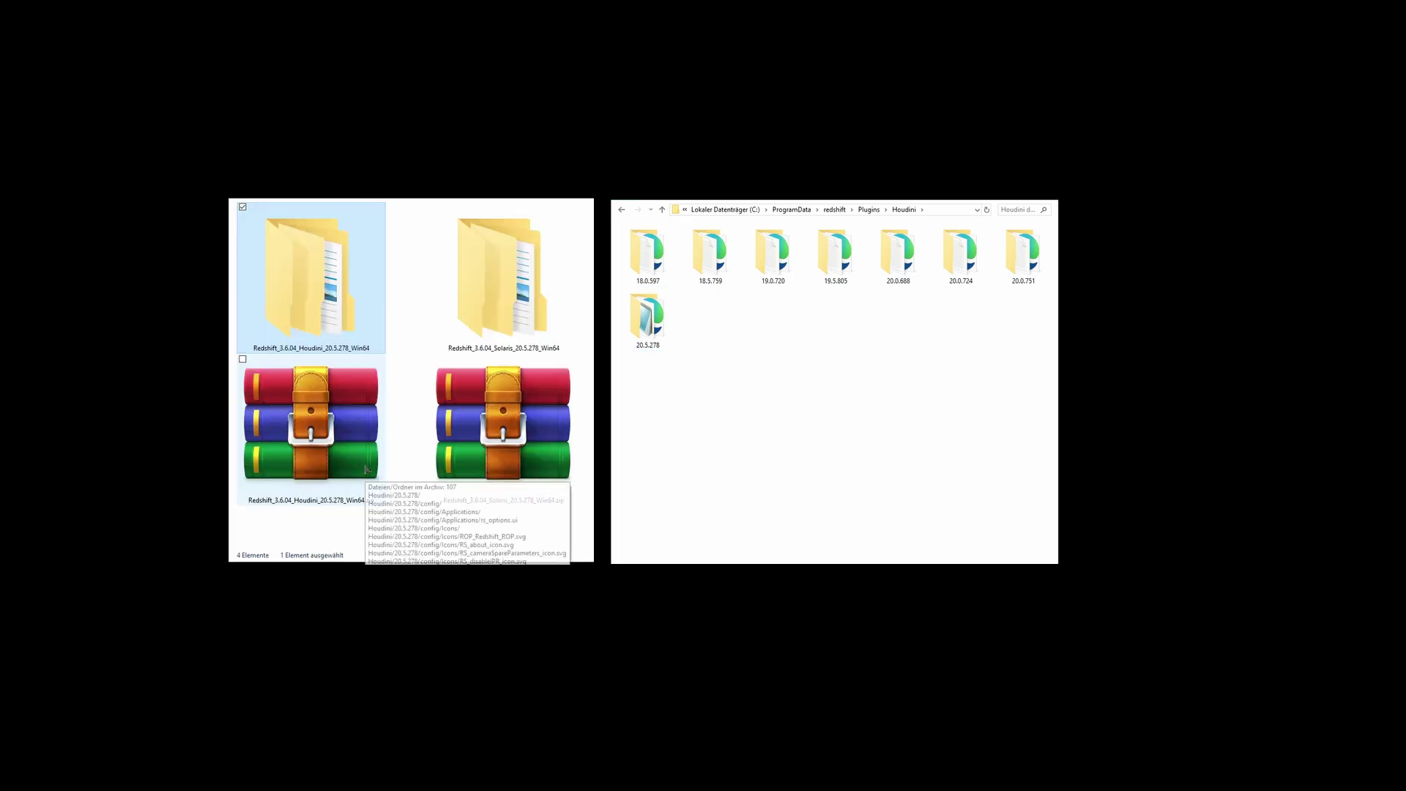
pyautogui.click(508, 280)
pyautogui.doubleClick(508, 281)
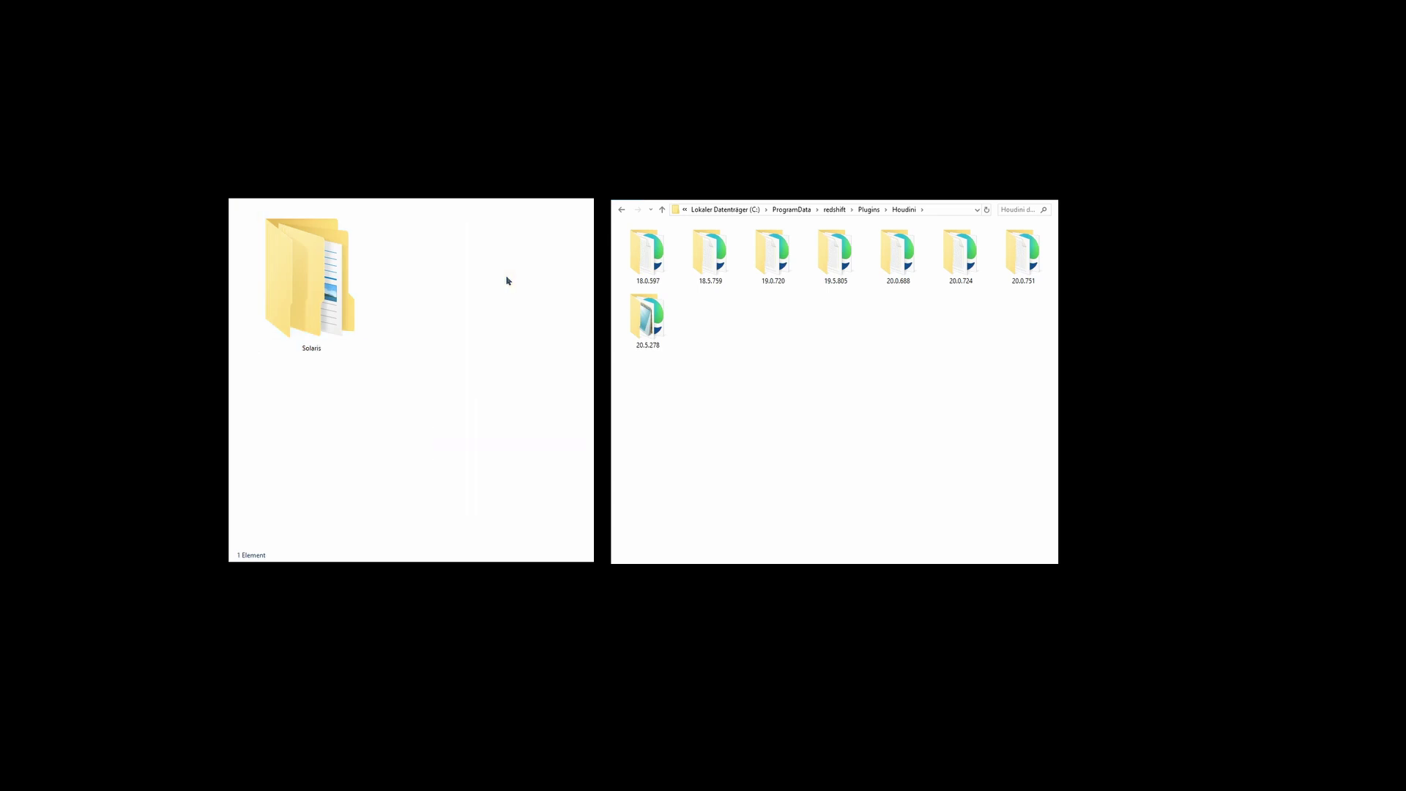
pyautogui.doubleClick(307, 277)
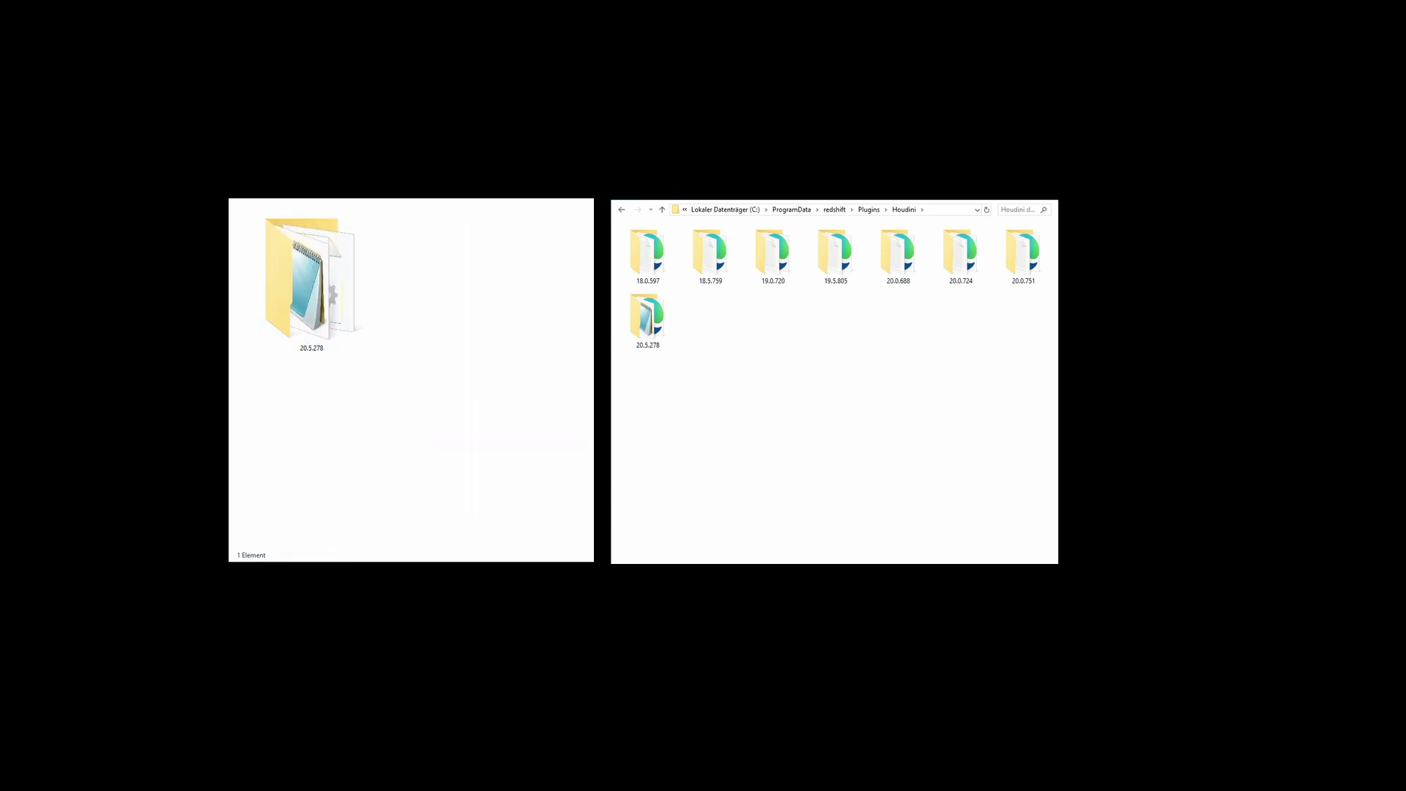
pyautogui.hotkey('alt', 'Left')
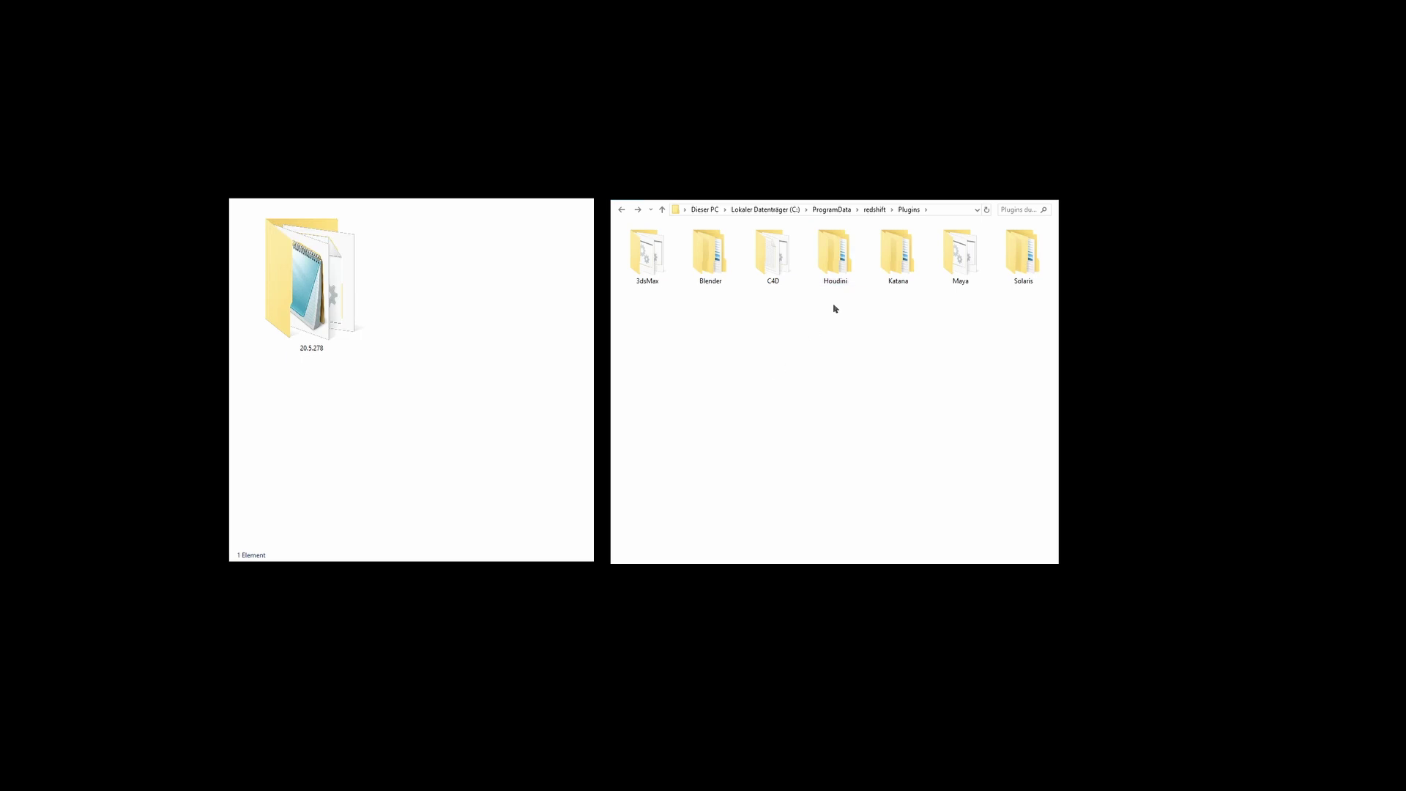
pyautogui.doubleClick(1013, 253)
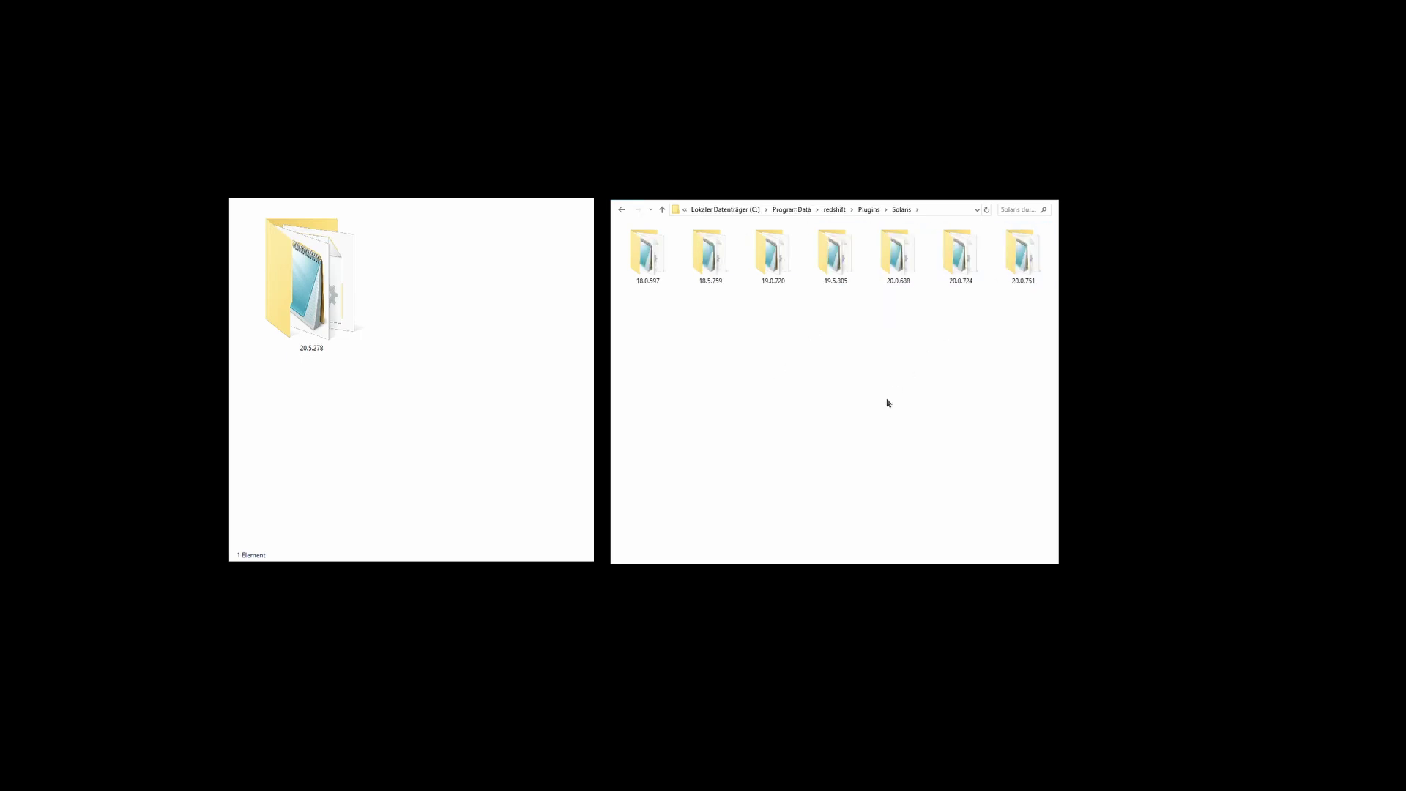
pyautogui.moveTo(311, 278); pyautogui.dragTo(733, 359)
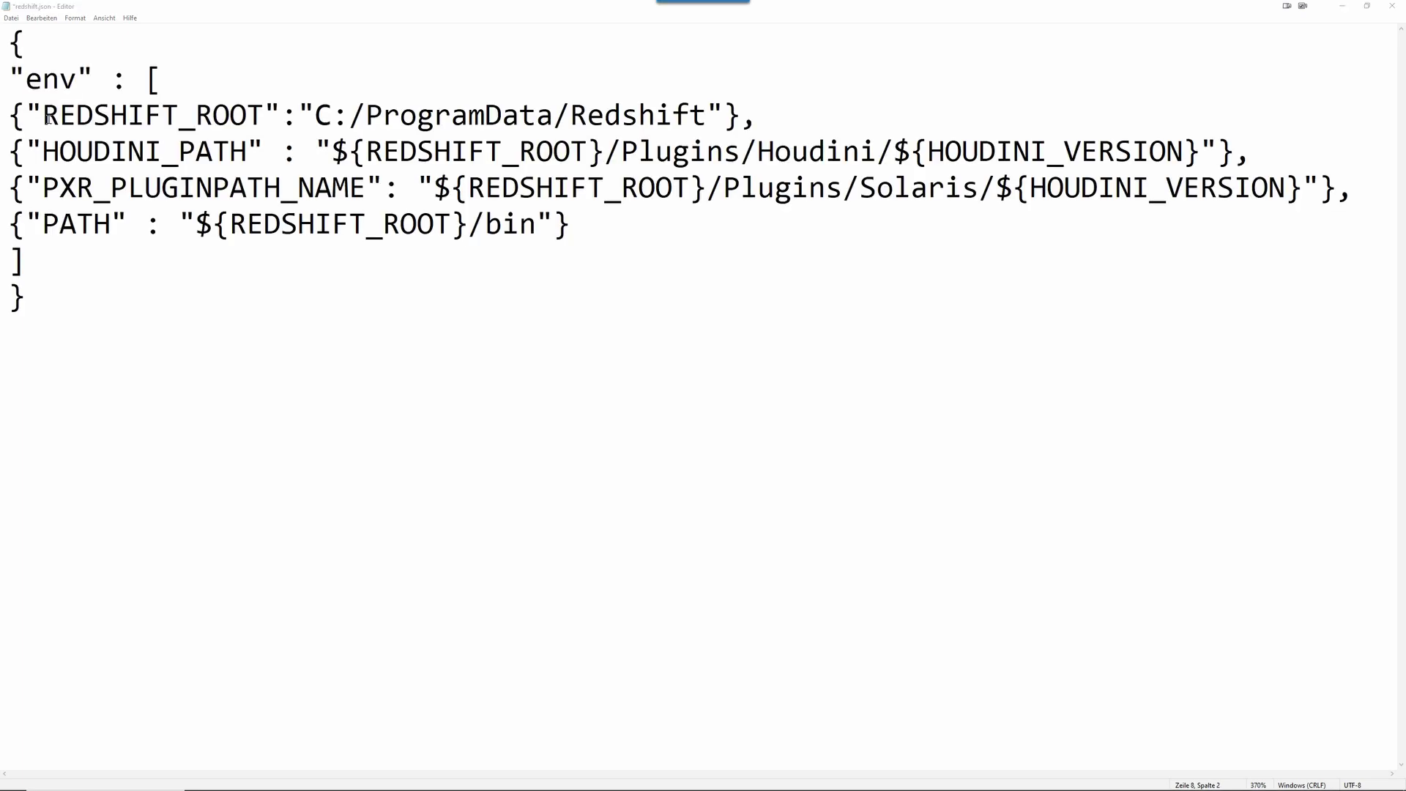
# Highlight REDSHIFT_ROOT, HOUDINI_PATH and PXR_PLUGINPATH_NAME's Plugins/Solaris path in redshift.json.
pyautogui.moveTo(44, 116); pyautogui.dragTo(708, 115)
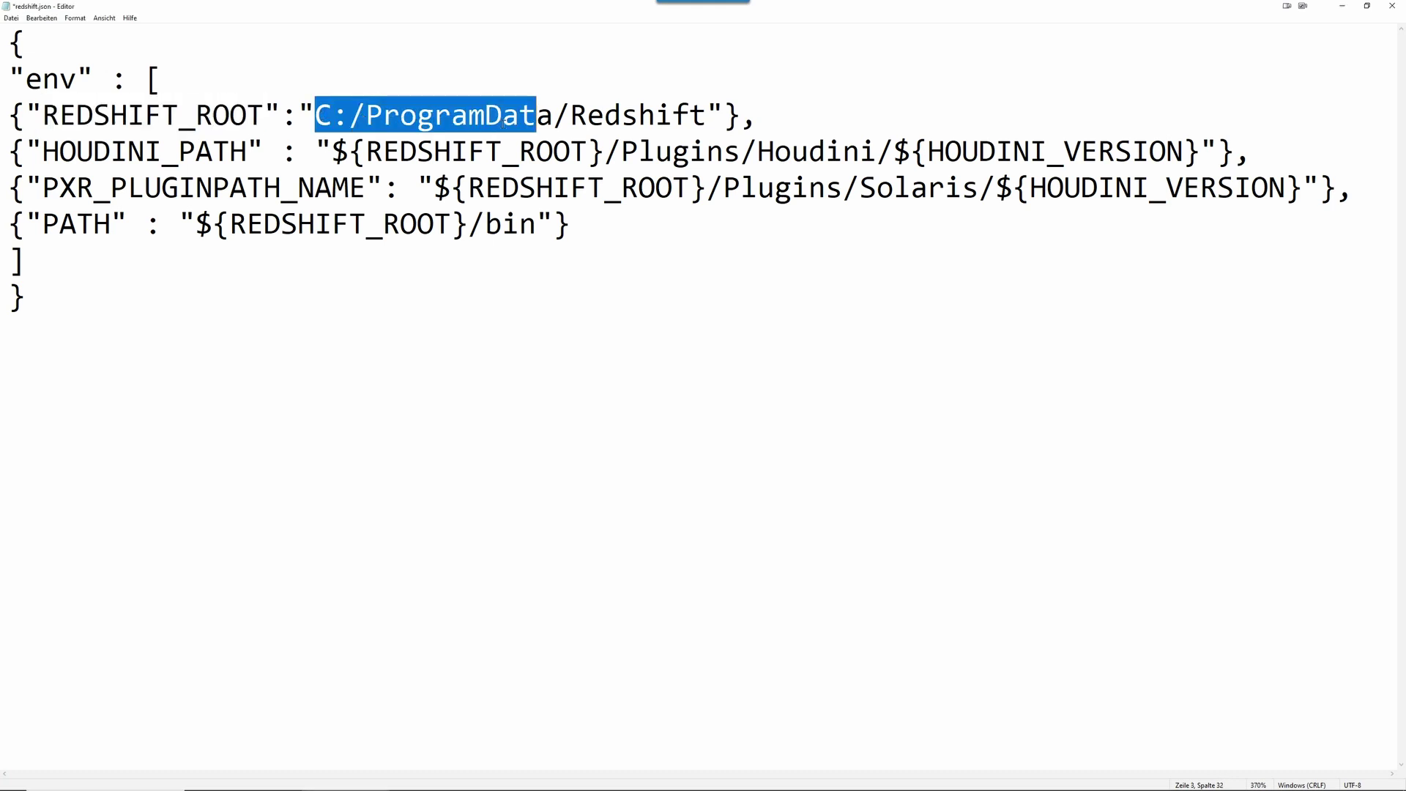
pyautogui.moveTo(42, 154); pyautogui.dragTo(239, 154)
pyautogui.moveTo(333, 154); pyautogui.dragTo(1184, 153)
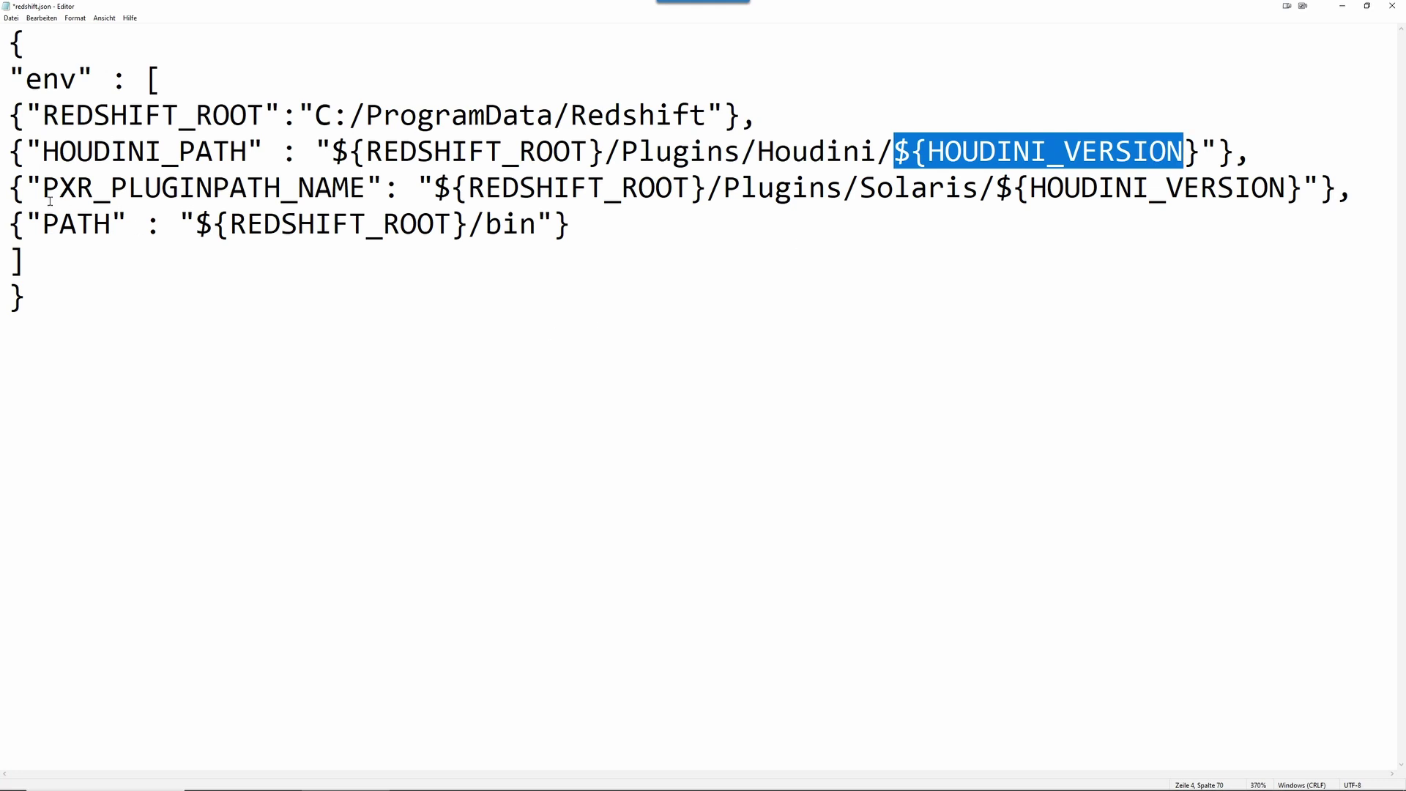
pyautogui.moveTo(49, 200); pyautogui.dragTo(361, 192)
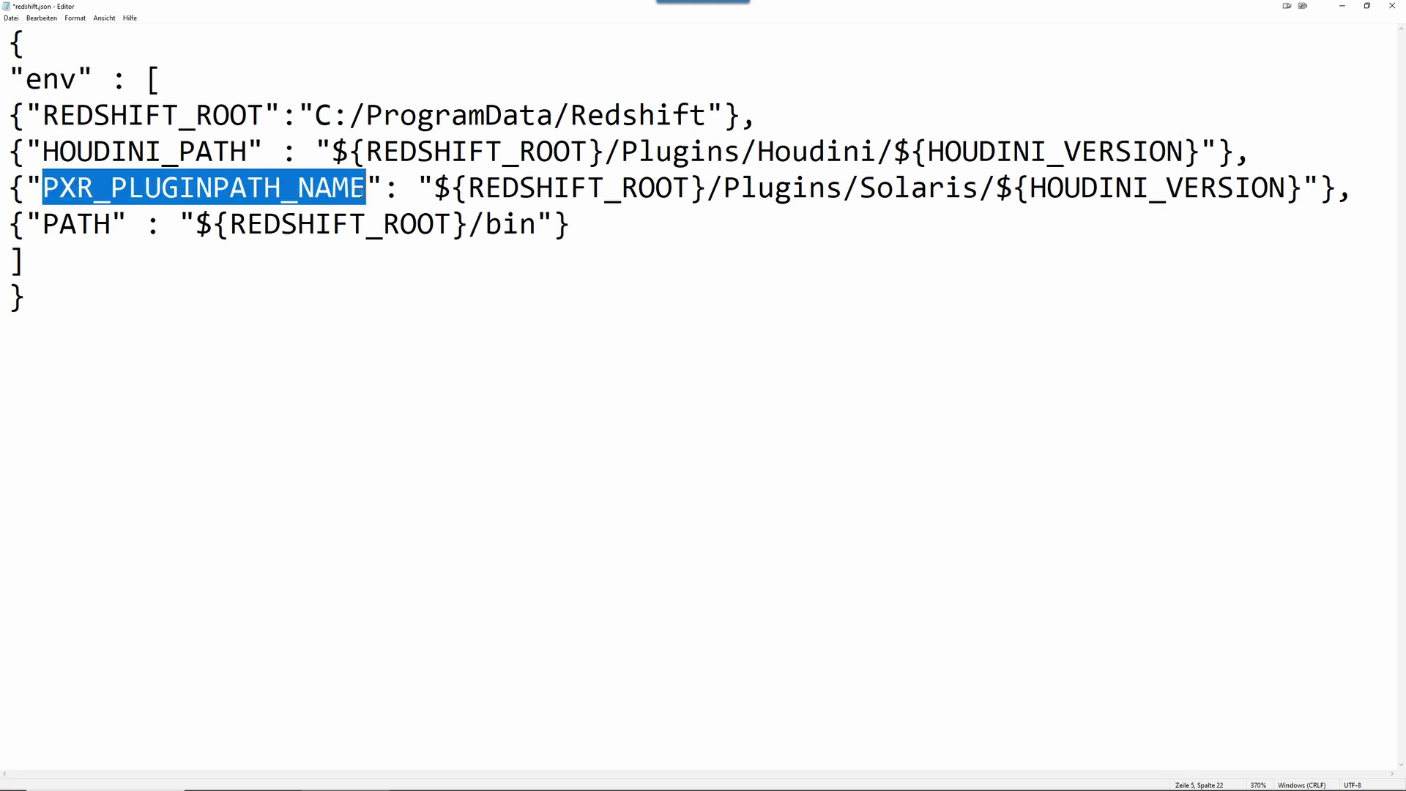
pyautogui.moveTo(724, 189); pyautogui.dragTo(982, 191)
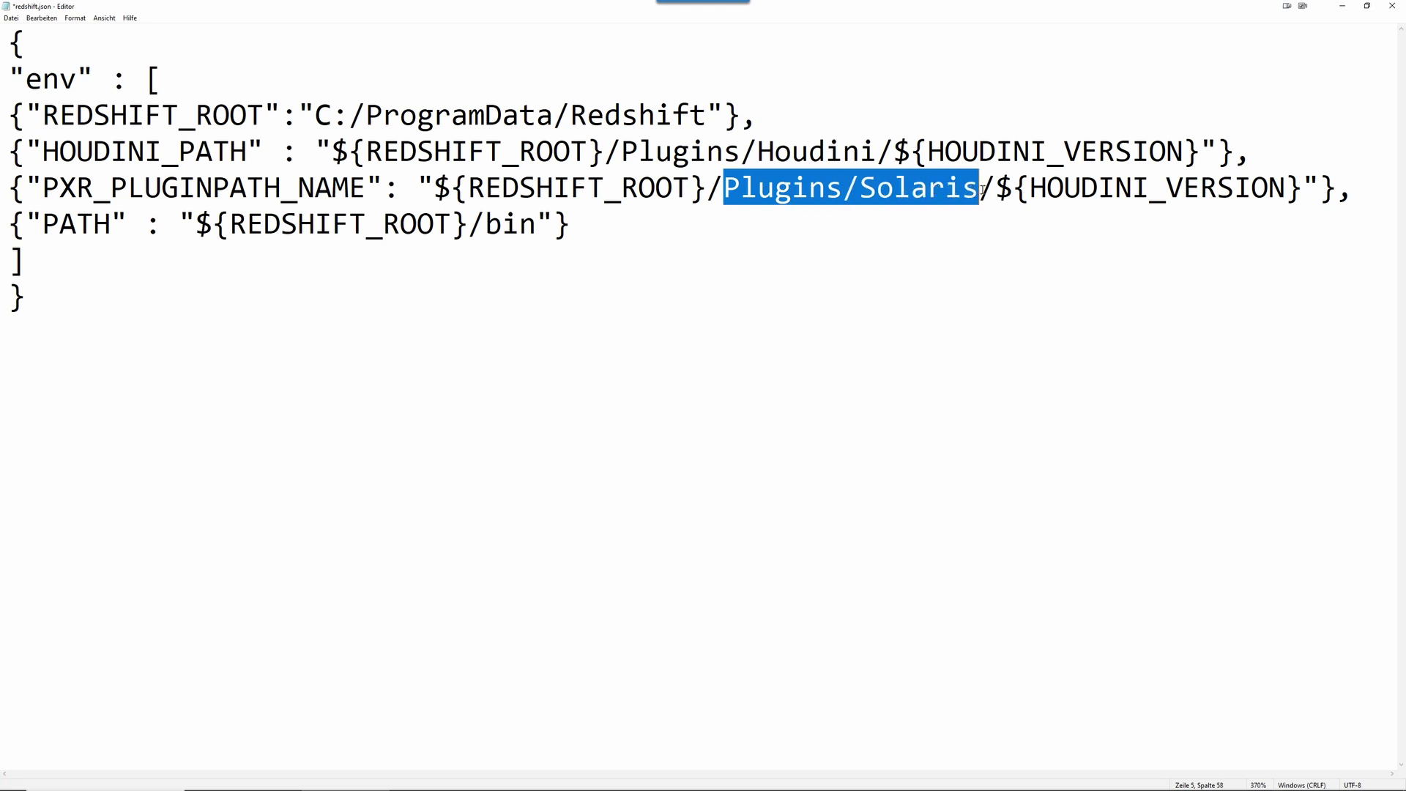
pyautogui.click(966, 297)
# Highlight the PATH bin folder entry and the C:/ProgramData/Redshift root path.
pyautogui.doubleClick(72, 223)
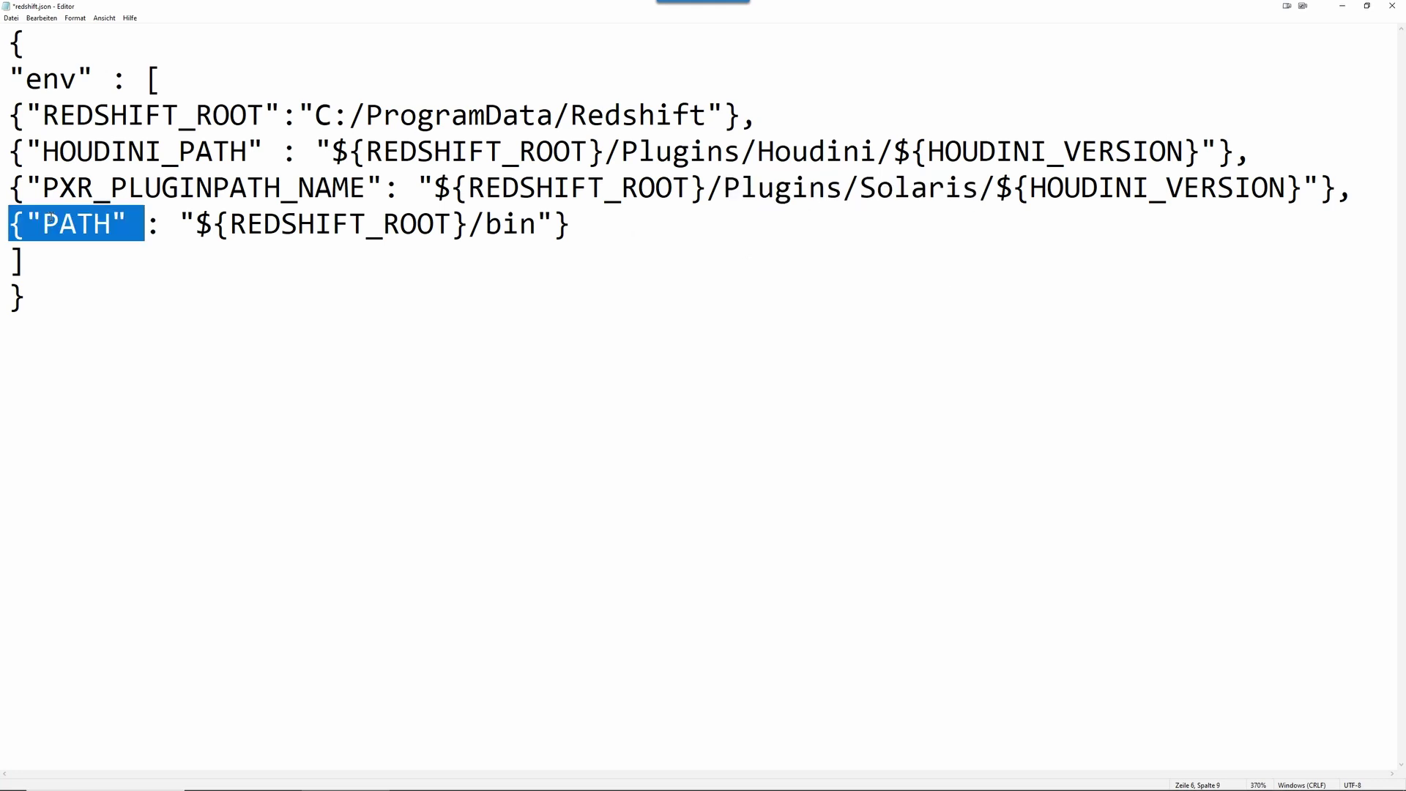
pyautogui.click(252, 286)
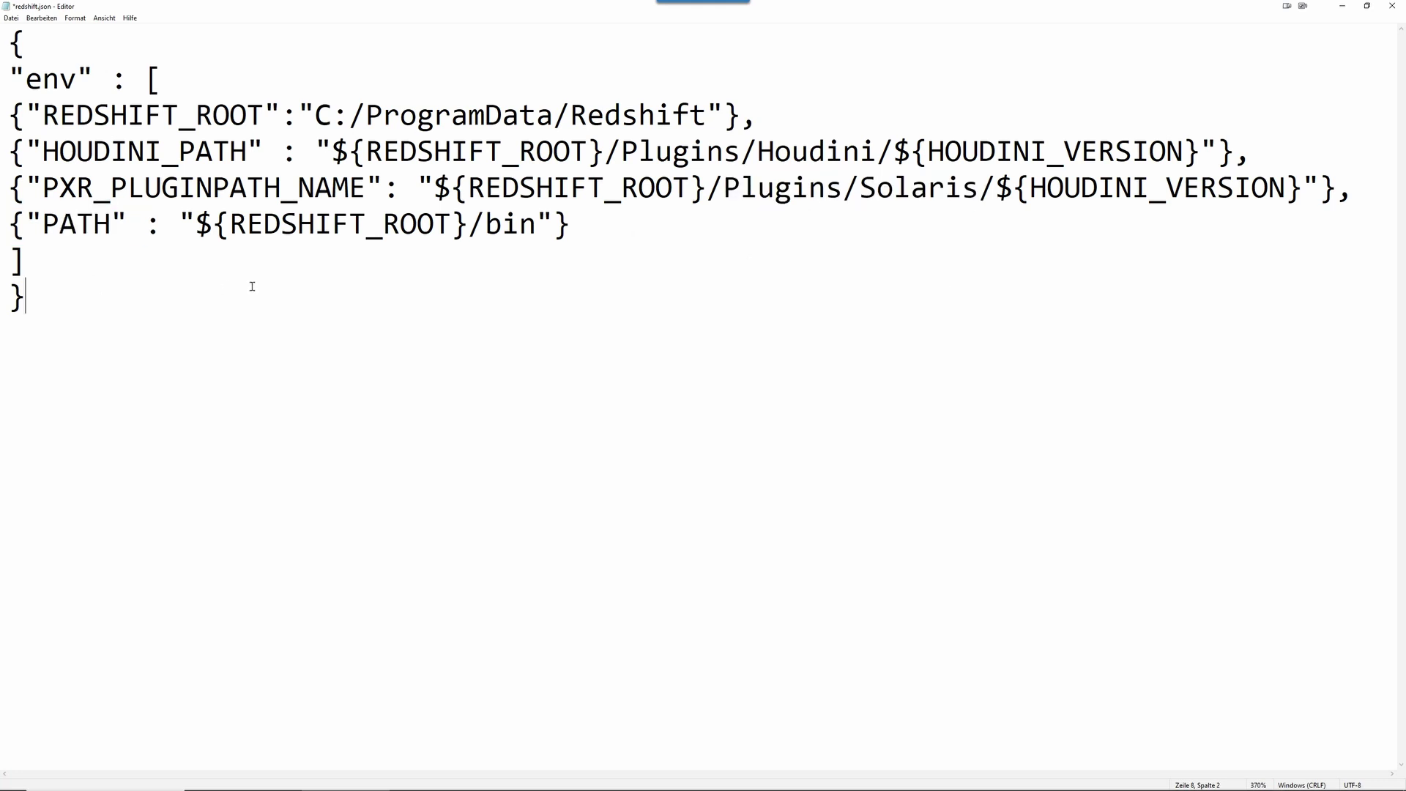
pyautogui.doubleClick(497, 227)
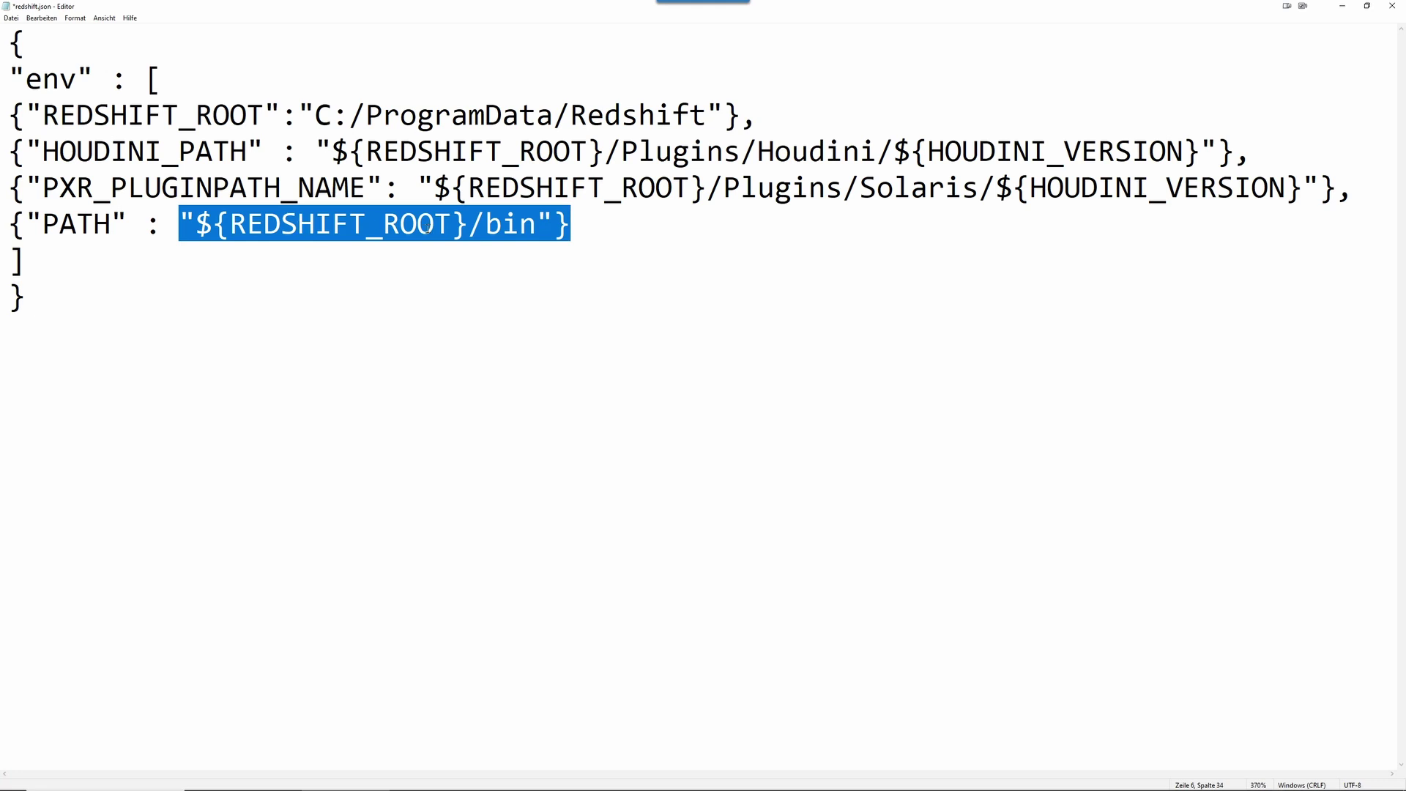
pyautogui.click(466, 285)
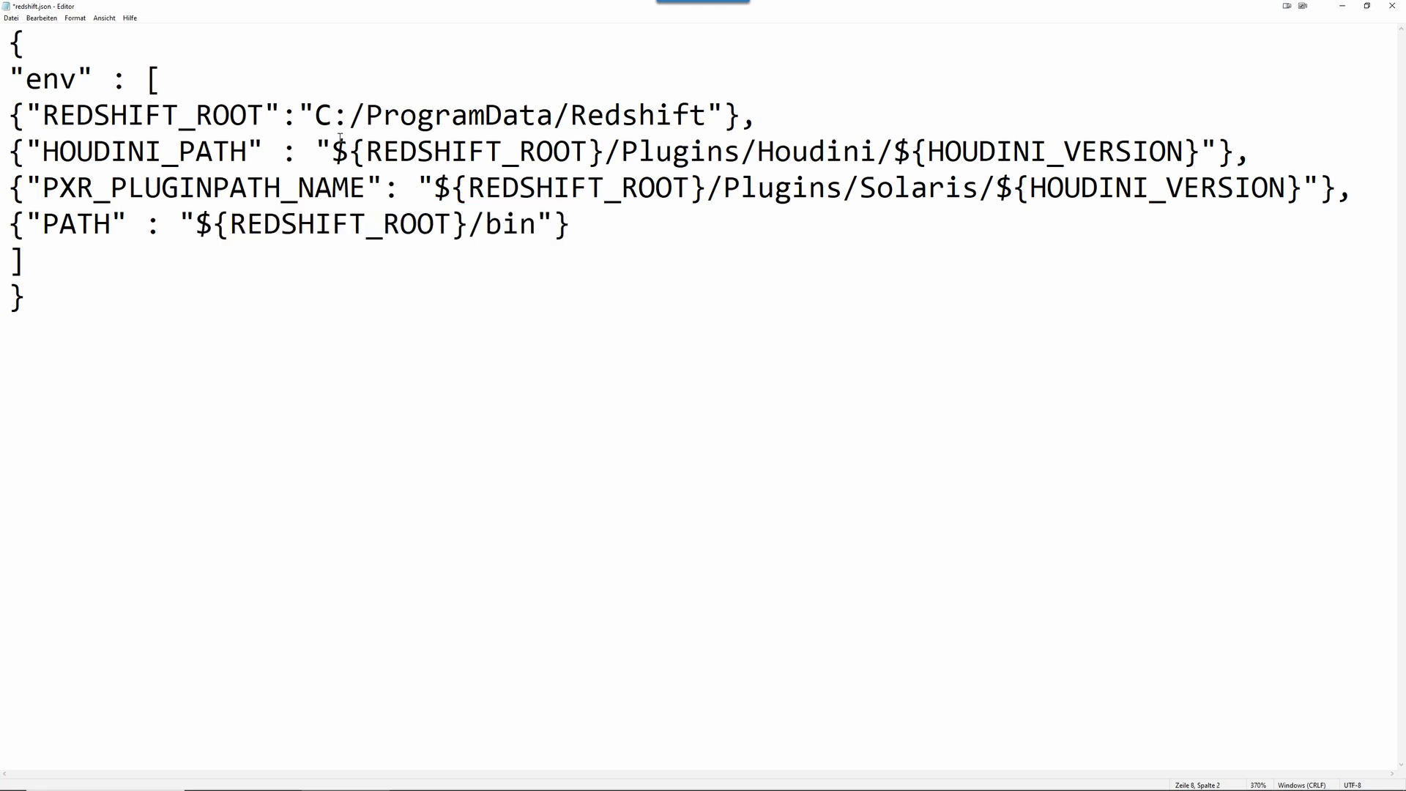
pyautogui.moveTo(316, 117); pyautogui.dragTo(707, 118)
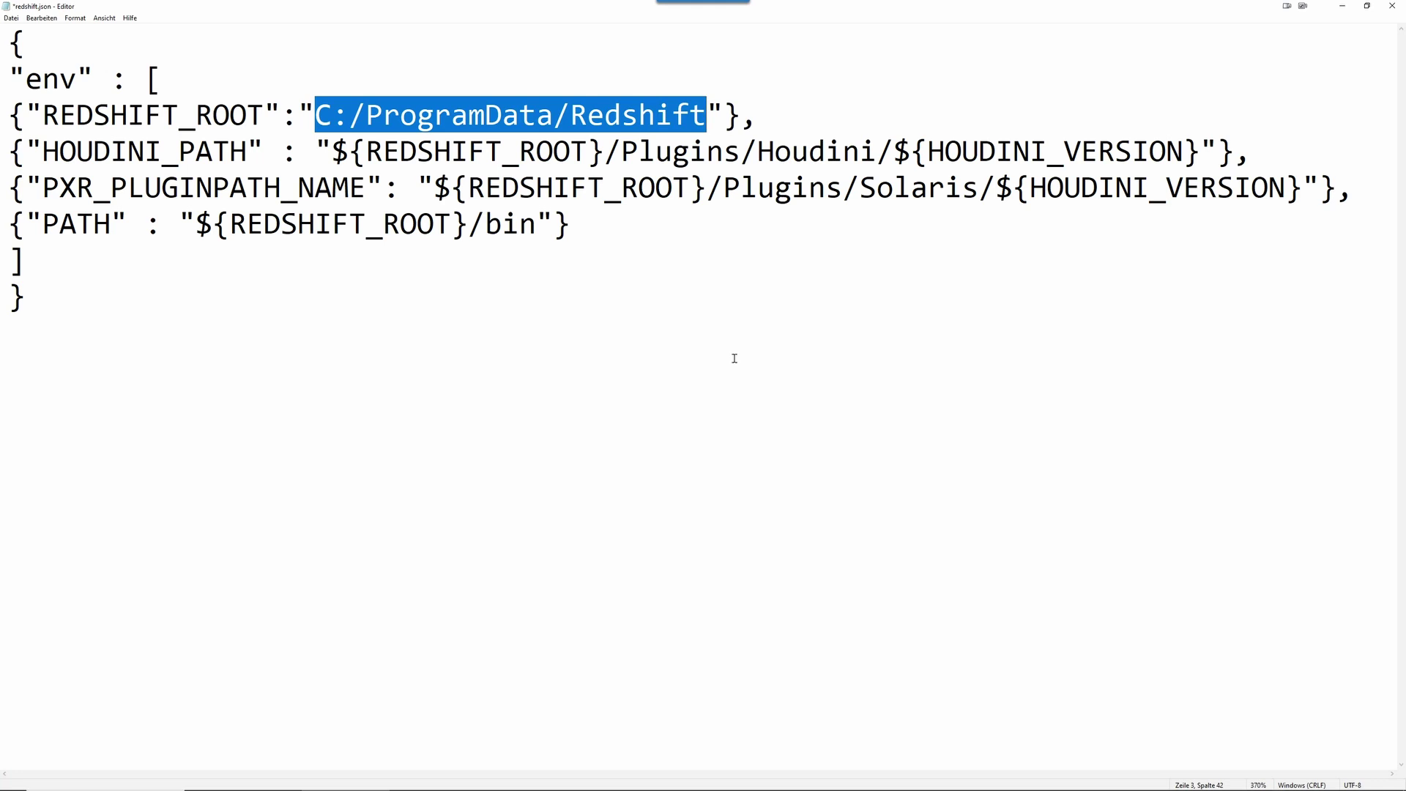
pyautogui.click(734, 358)
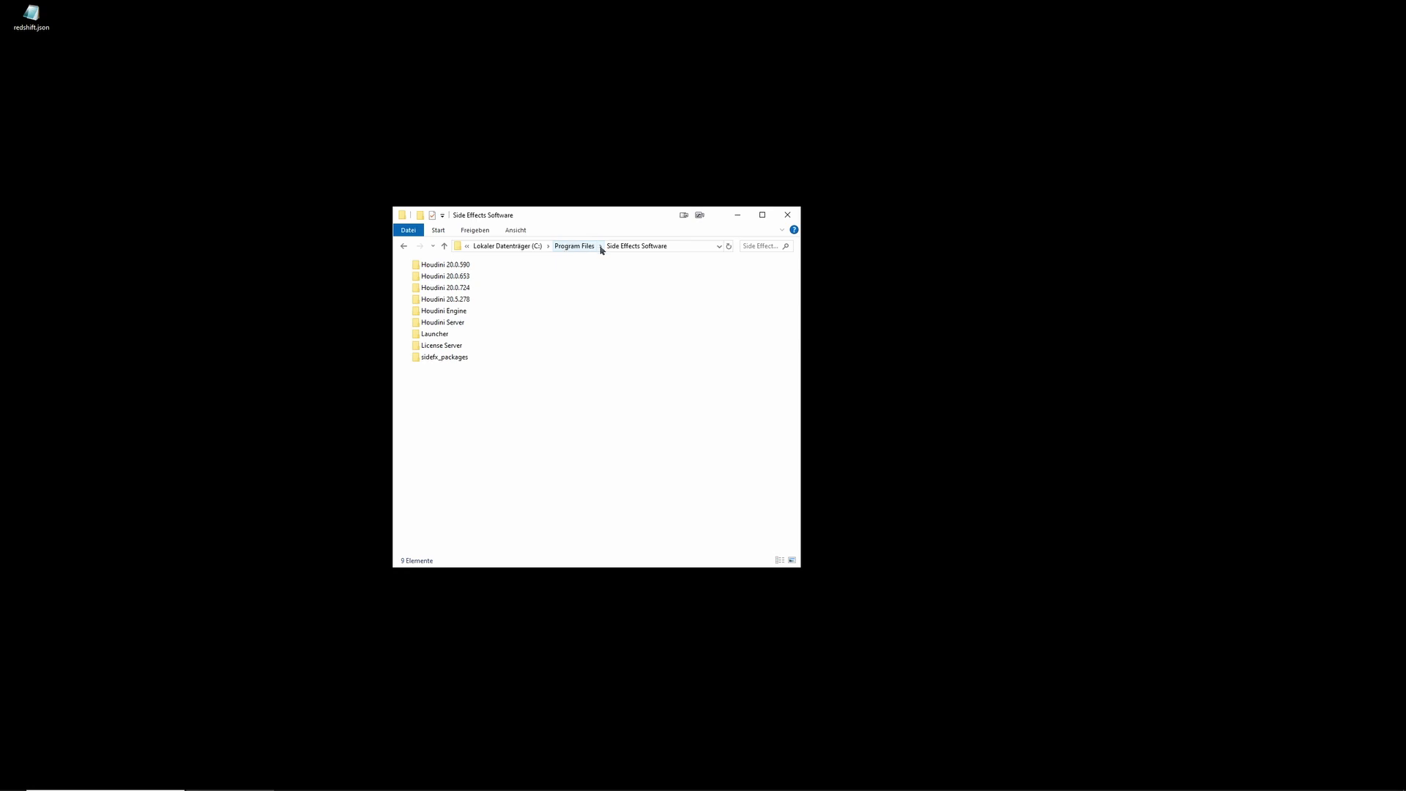
# Copy redshift.json from the desktop into Houdini 20.5.278's packages folder.
pyautogui.click(457, 301)
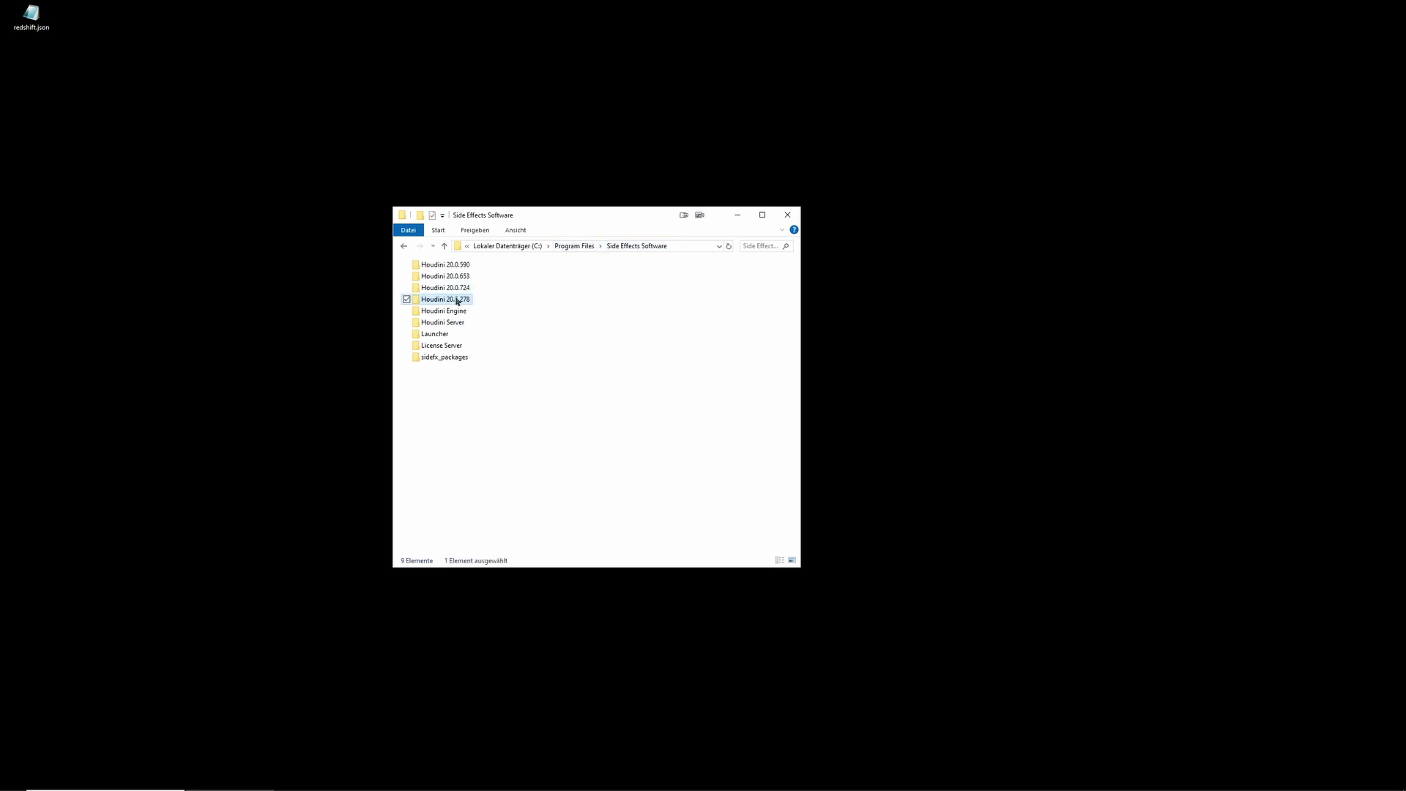
pyautogui.doubleClick(457, 300)
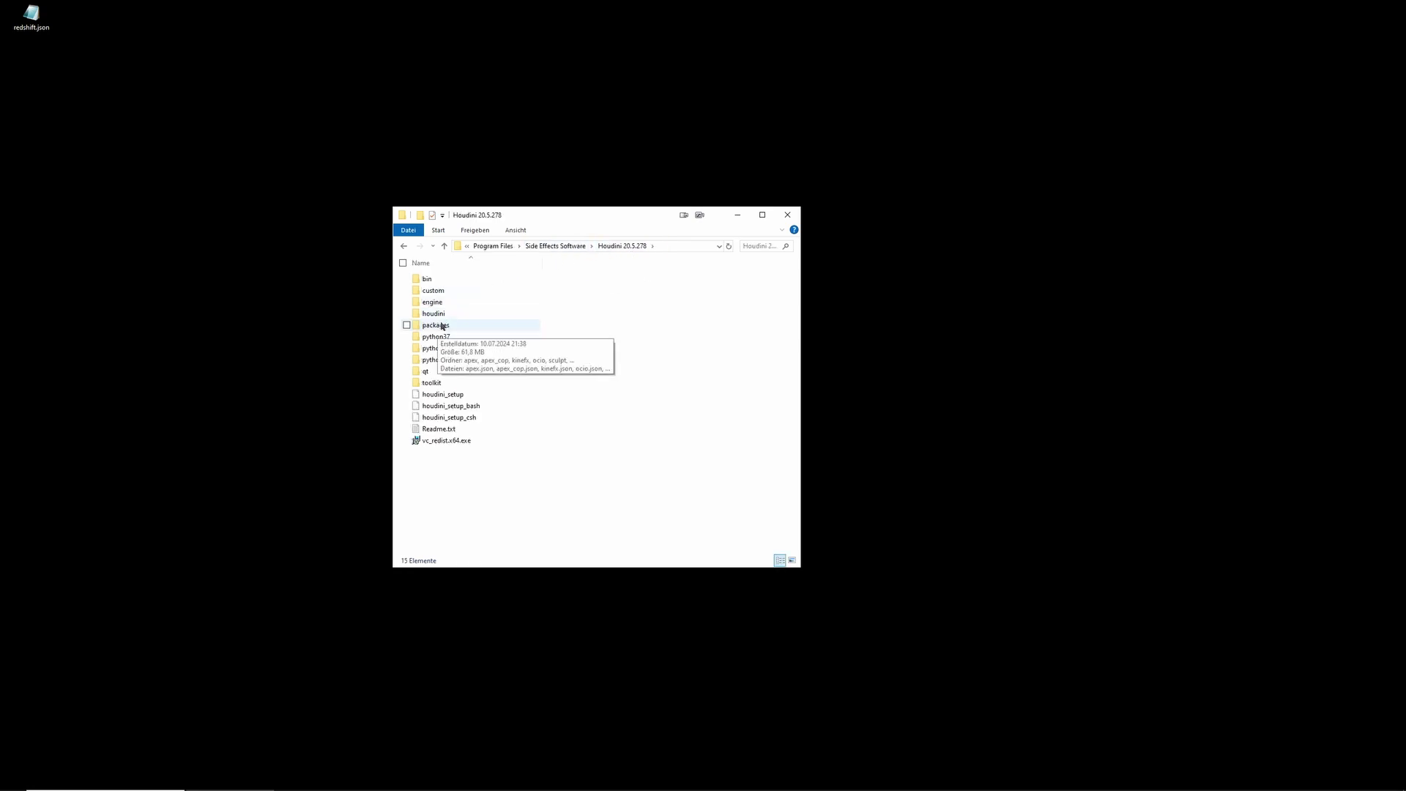
pyautogui.doubleClick(460, 327)
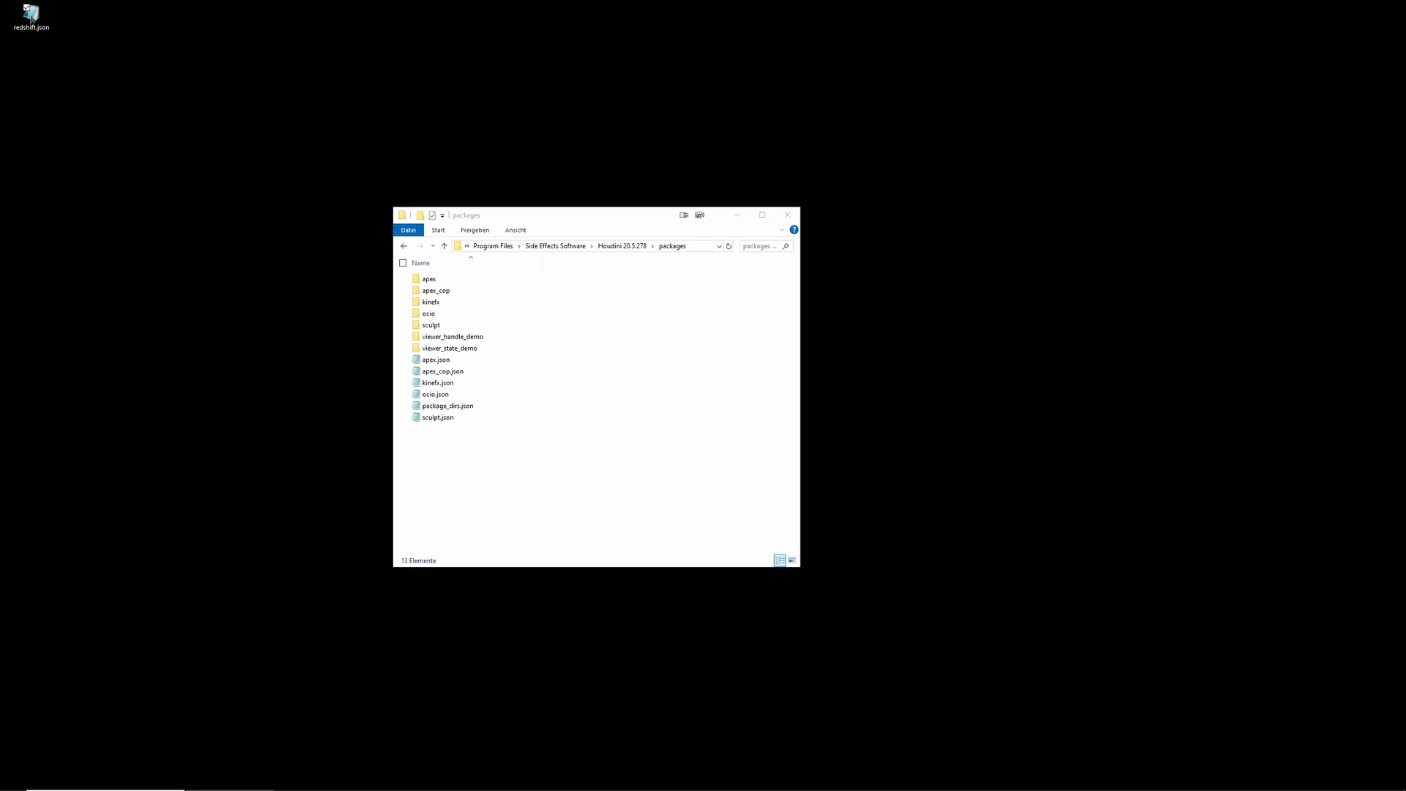
pyautogui.moveTo(32, 14); pyautogui.dragTo(449, 462)
pyautogui.click(627, 504)
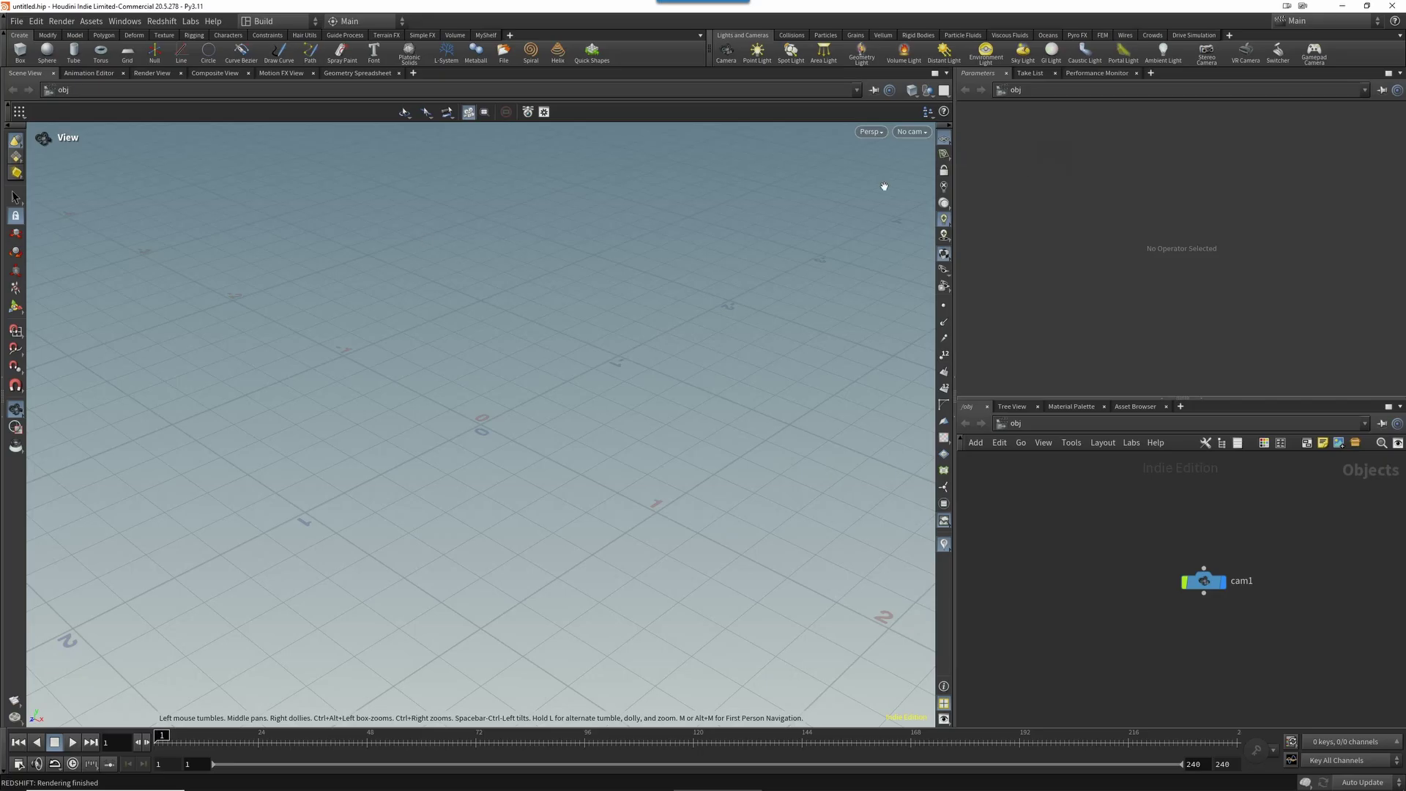
# Open the Redshift RenderView, move it left, and show its Display colour settings panel.
pyautogui.click(165, 25)
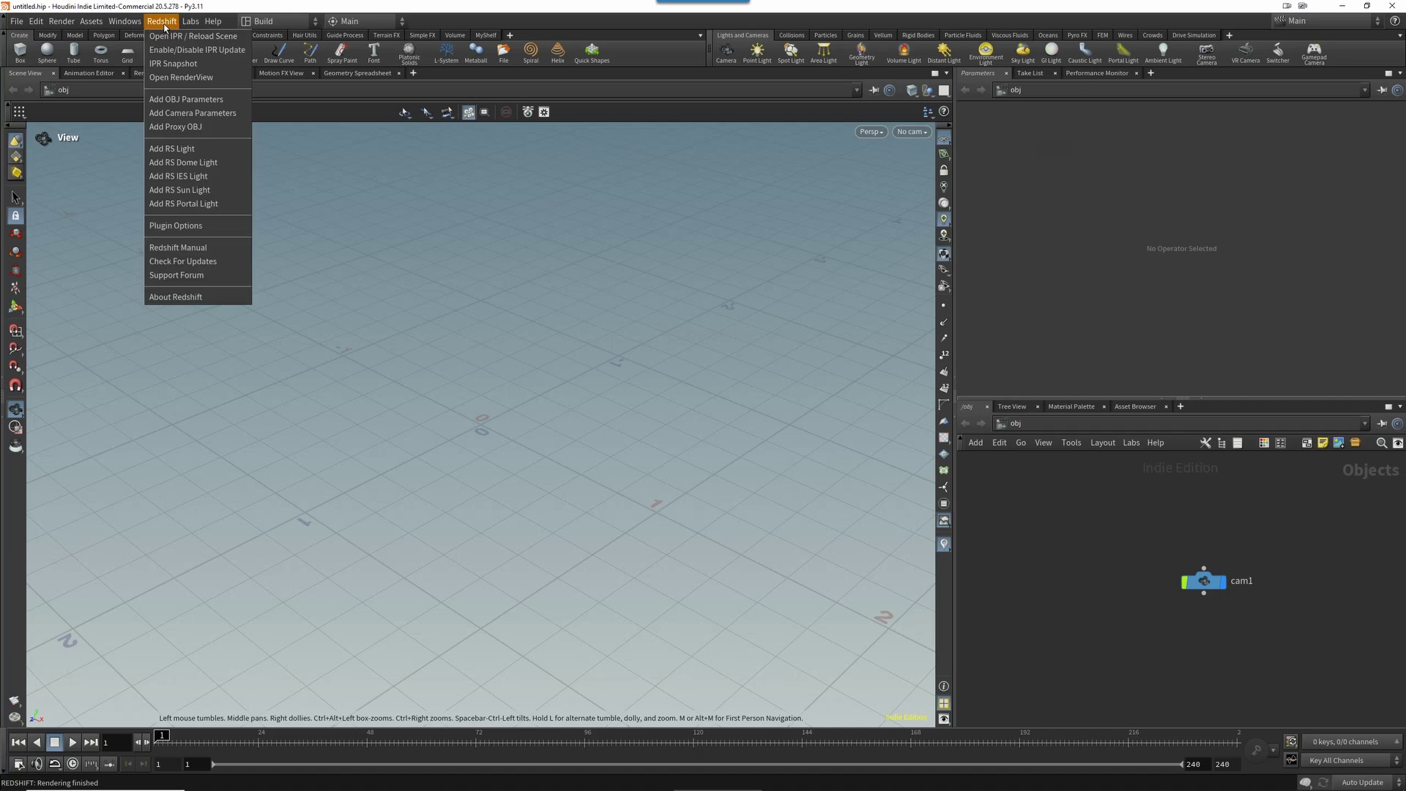
pyautogui.click(180, 77)
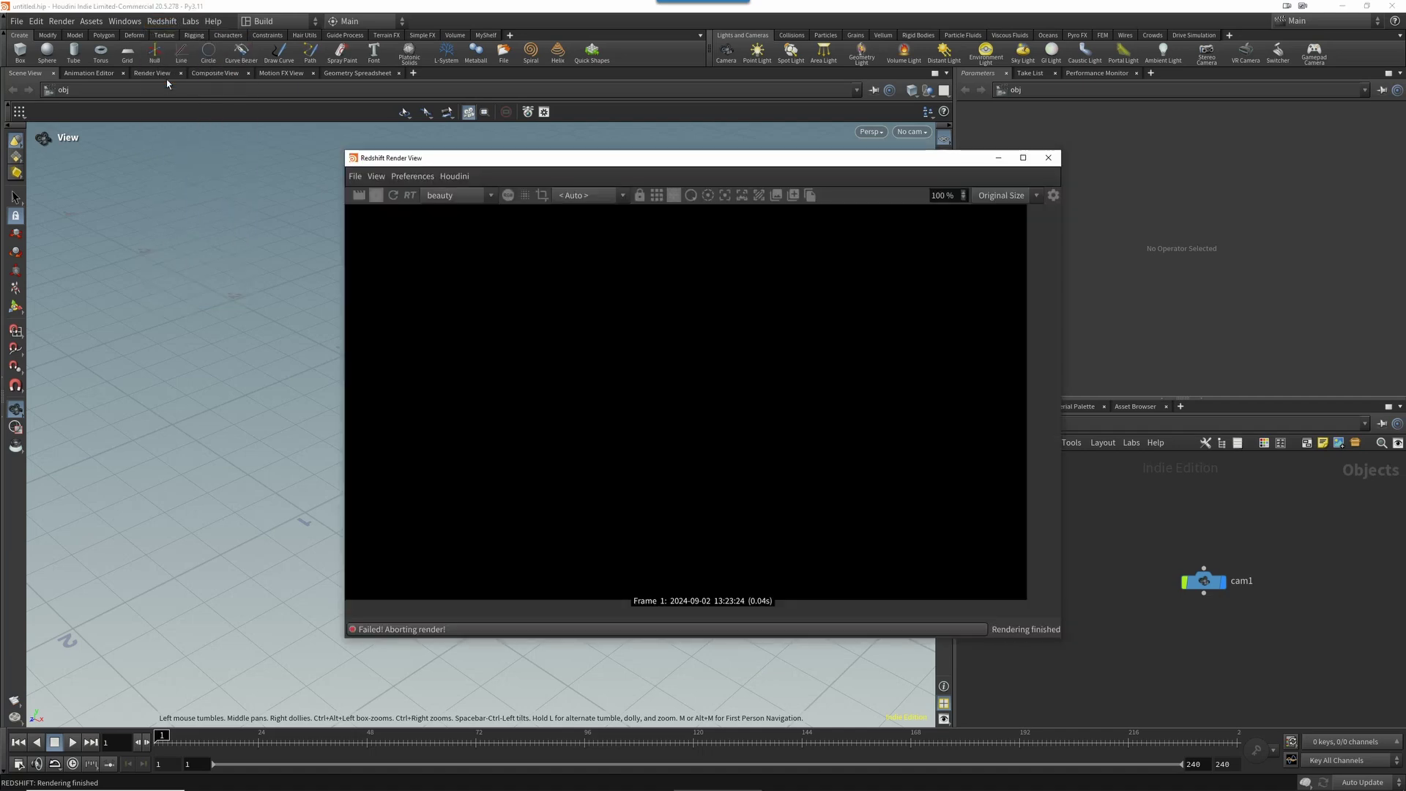
pyautogui.moveTo(487, 158); pyautogui.dragTo(298, 167)
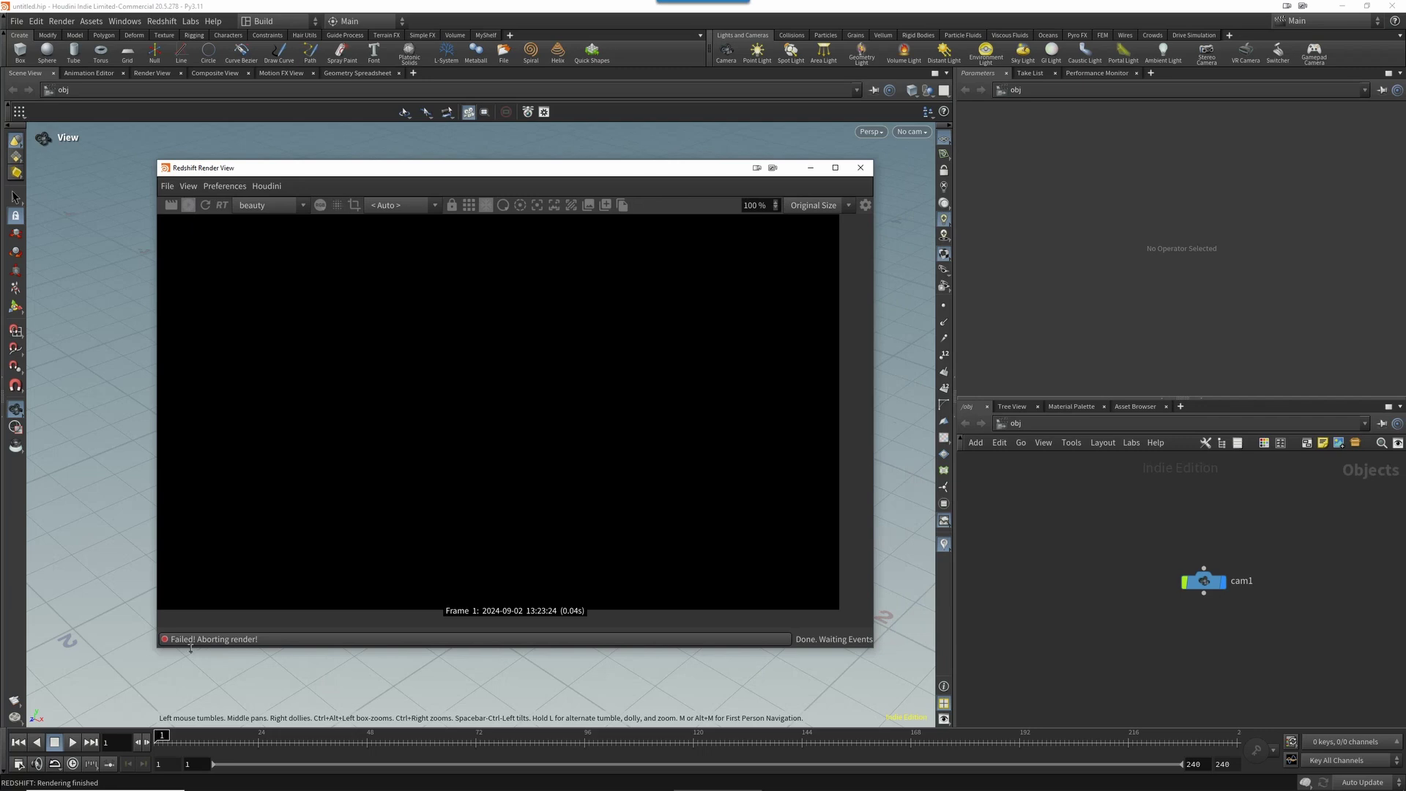
pyautogui.click(866, 206)
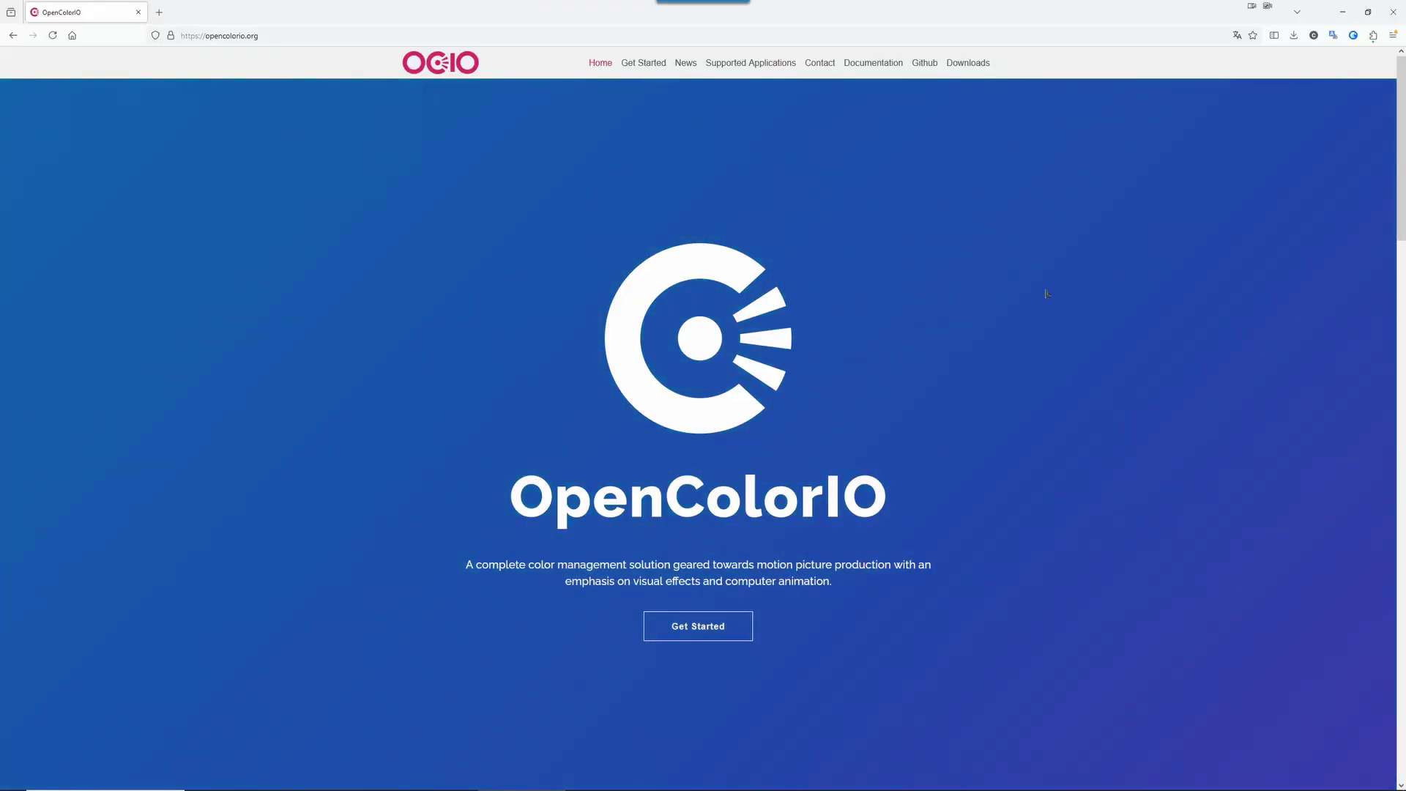
# Go from OpenColorIO Documentation and Downloads to the OCIO v2 ACES configs' v2.3.0 GitHub release.
pyautogui.click(882, 68)
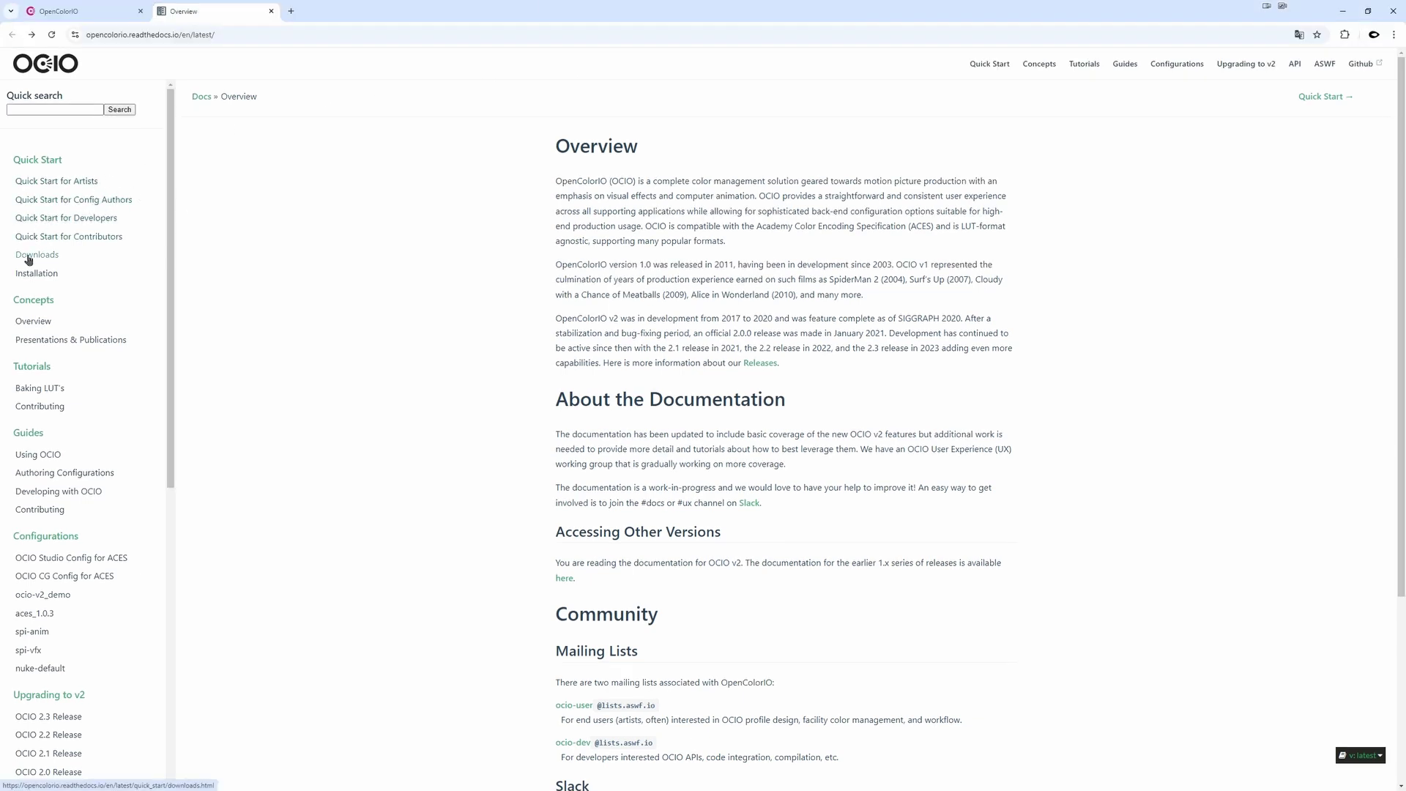
pyautogui.click(28, 257)
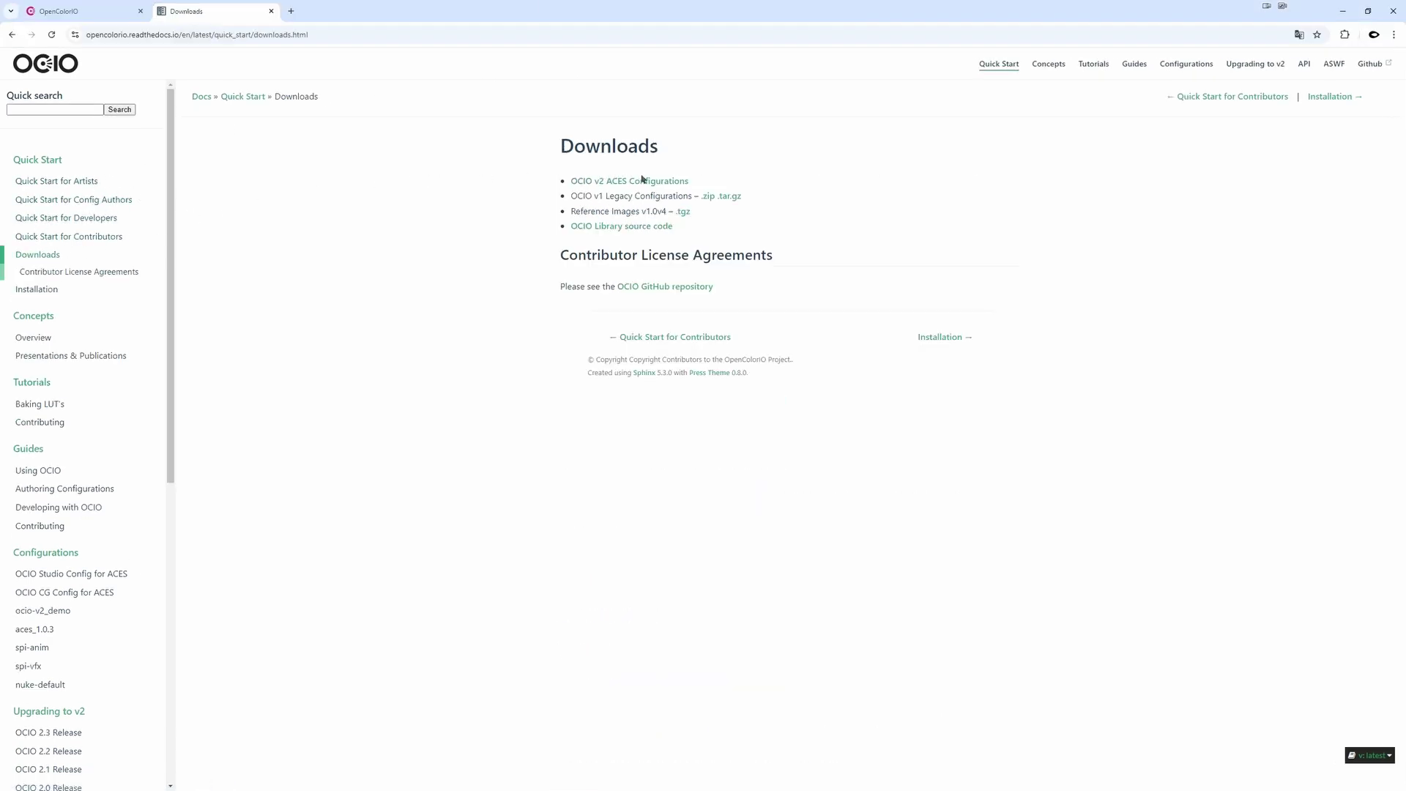
pyautogui.click(665, 183)
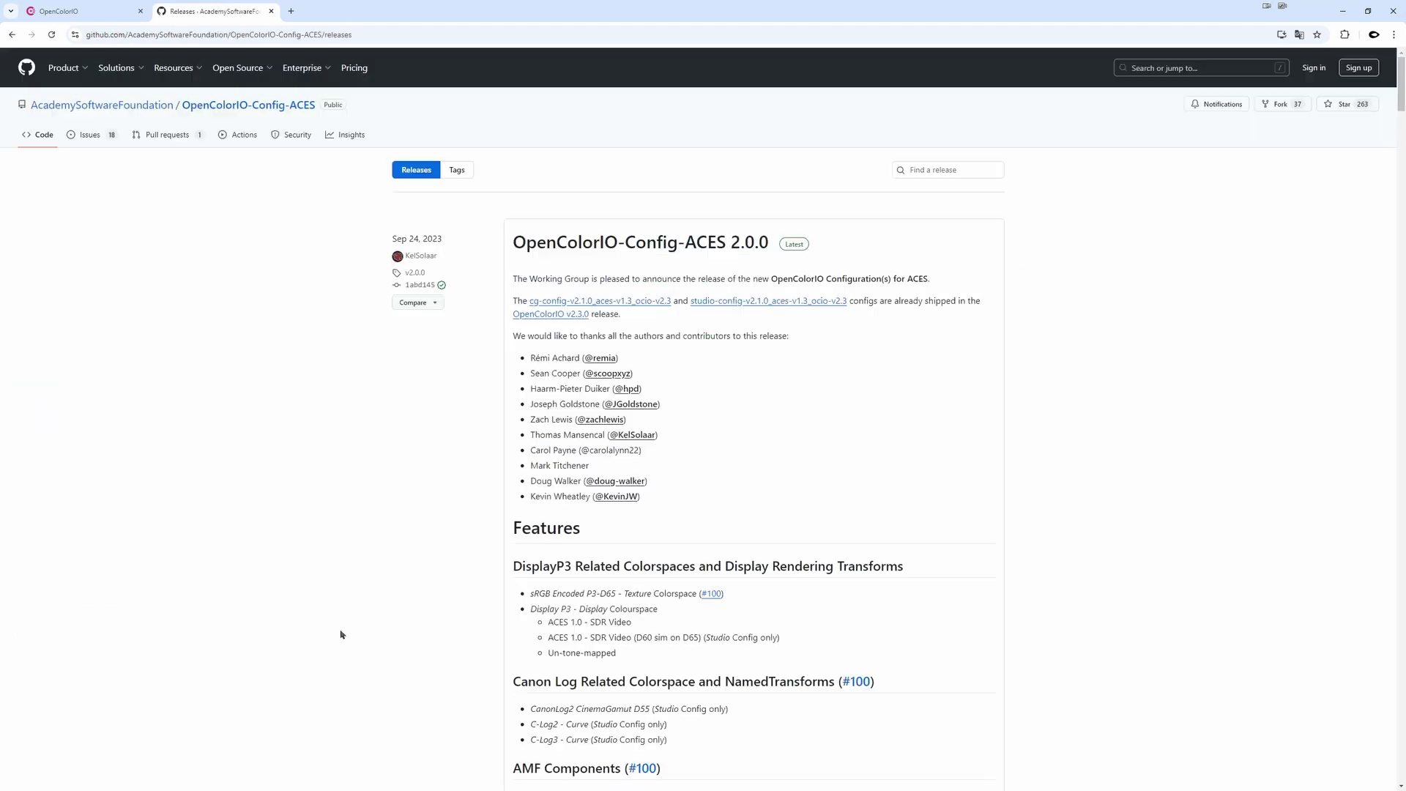
pyautogui.click(543, 315)
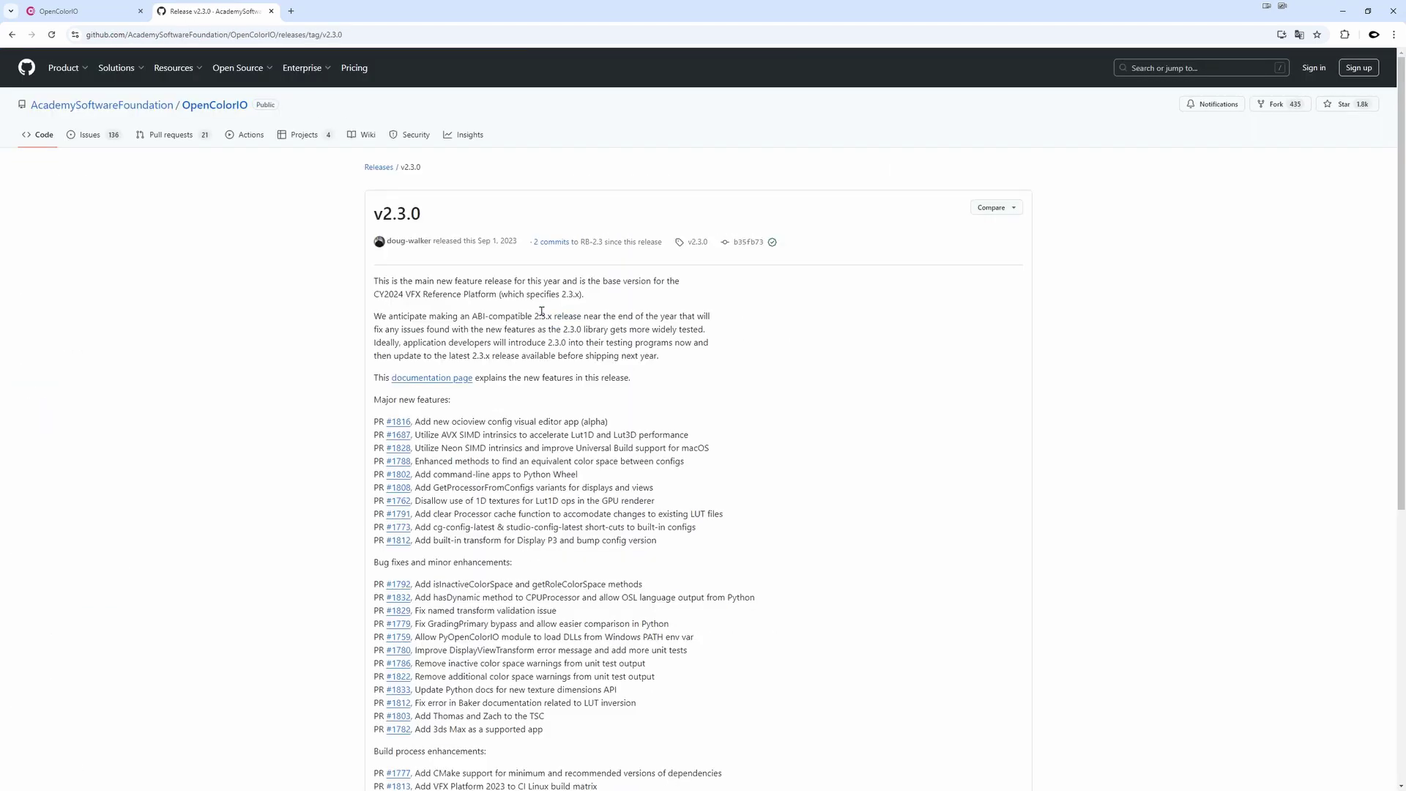
pyautogui.scroll(-6, 542, 312)
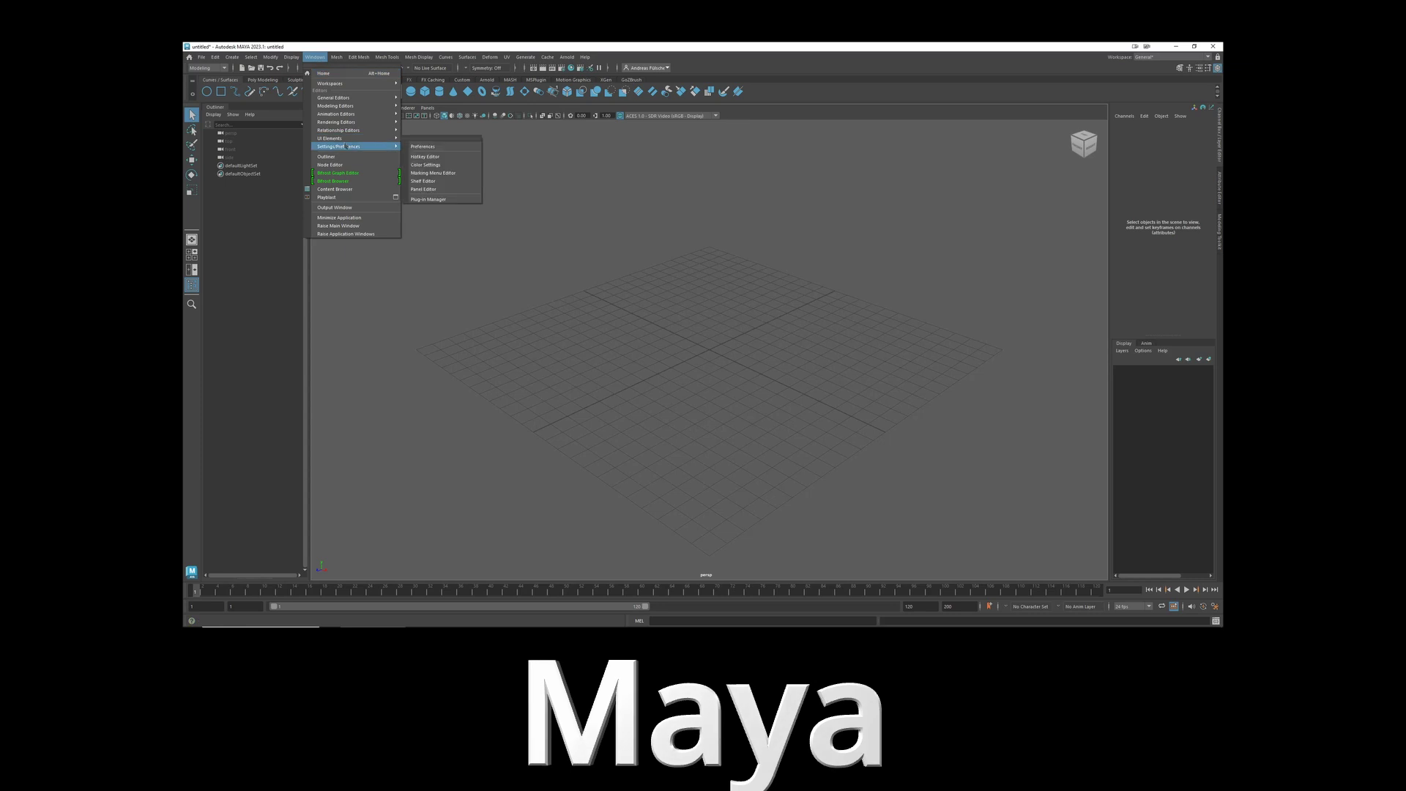
# Display Maya's and Blender's colour management settings, then Houdini's Edit menu for OCIO settings.
pyautogui.click(419, 147)
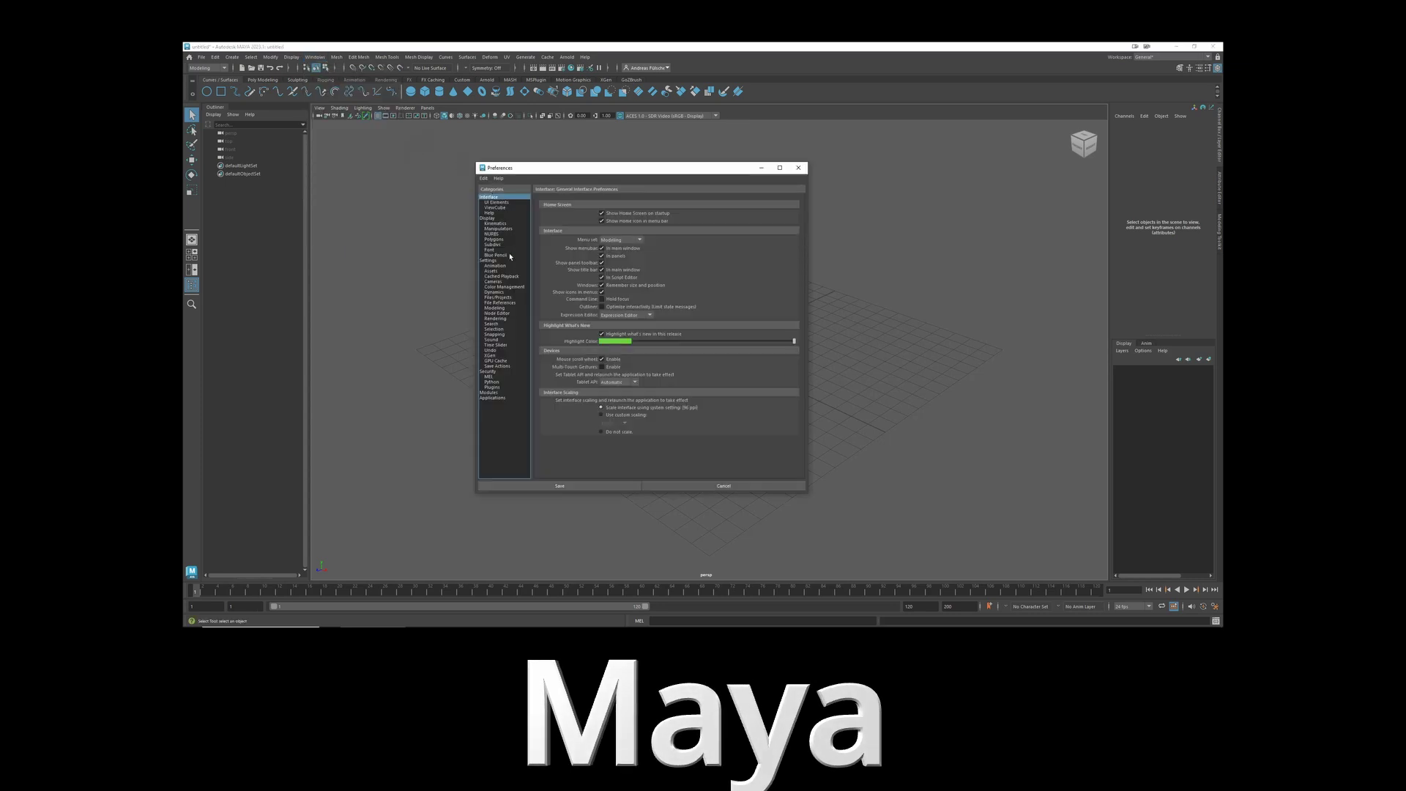
pyautogui.click(504, 287)
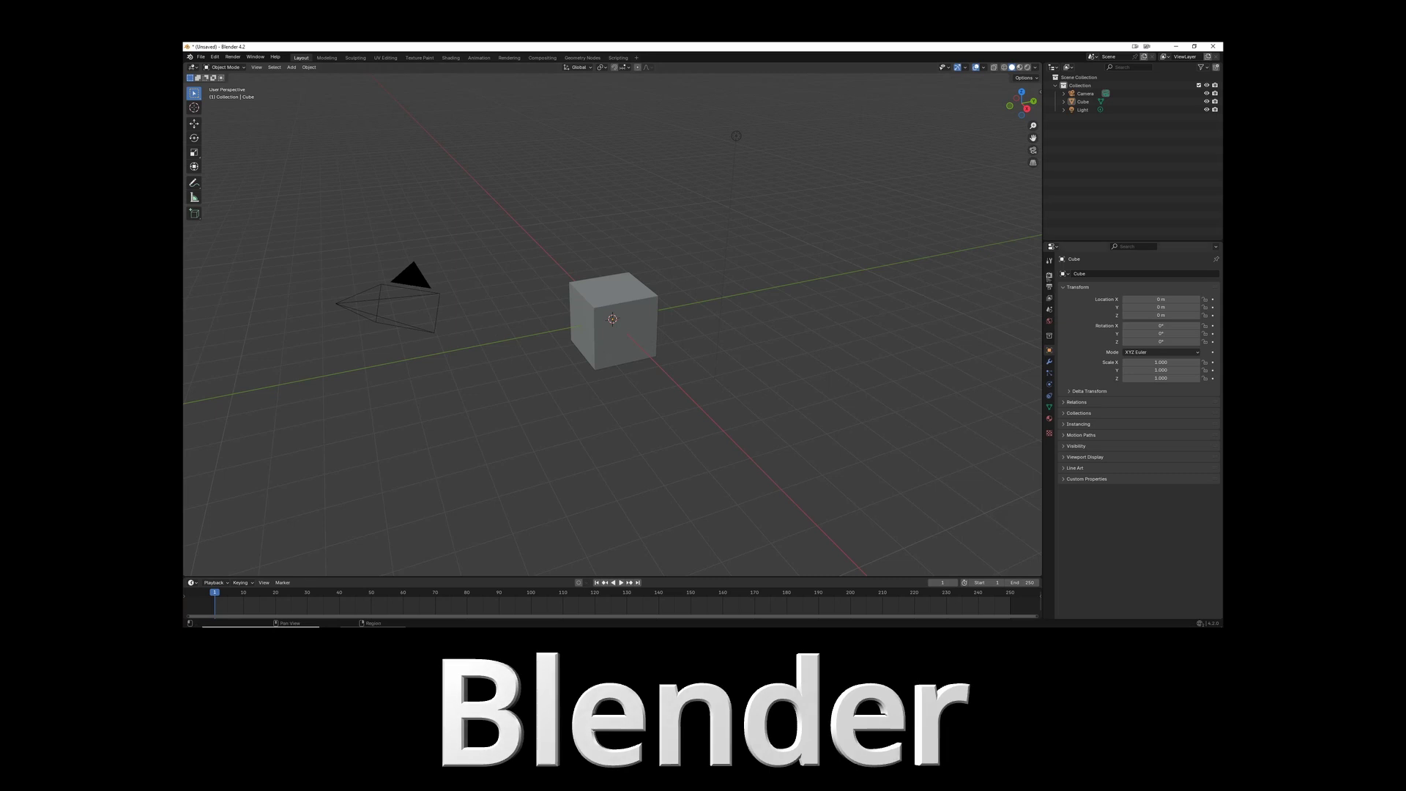
pyautogui.click(1049, 274)
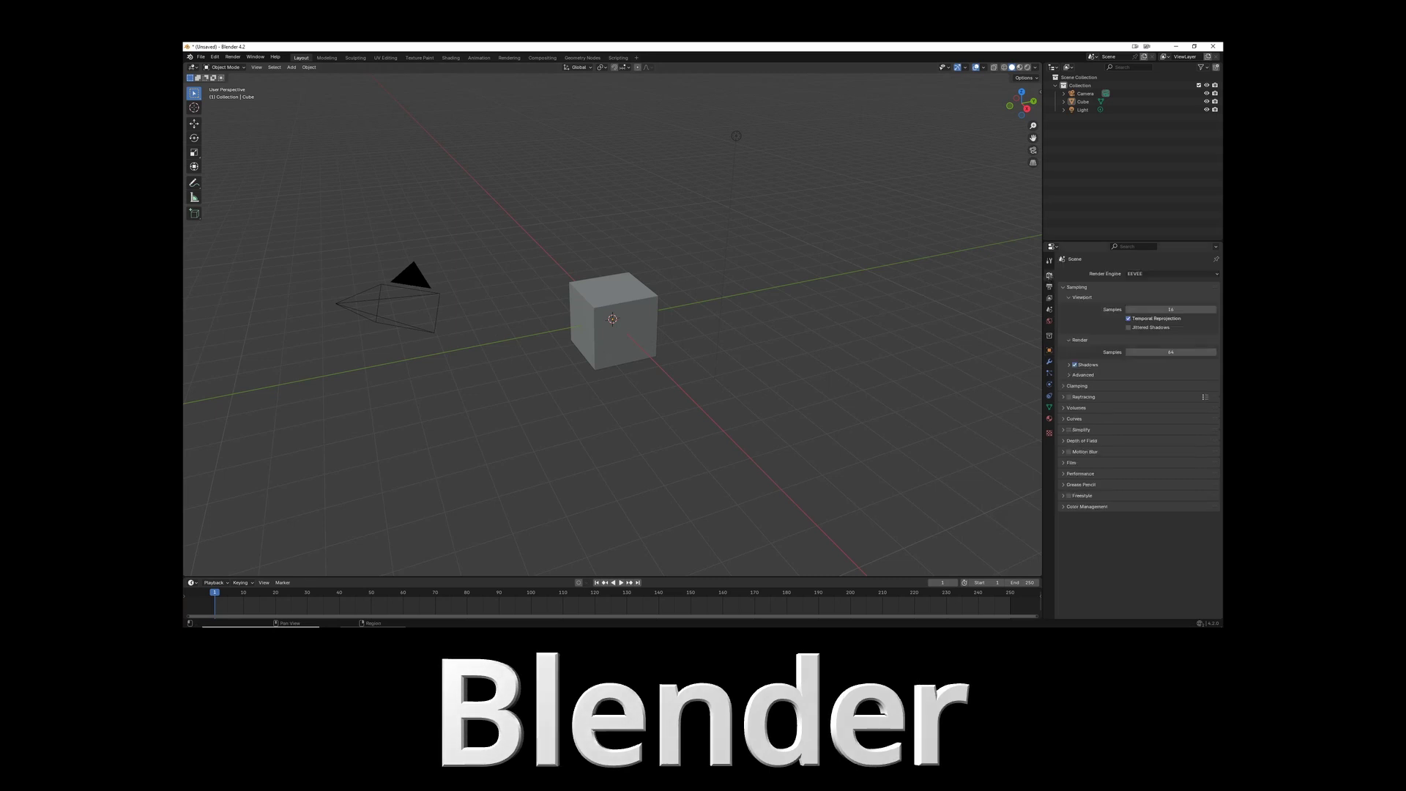
pyautogui.click(1071, 507)
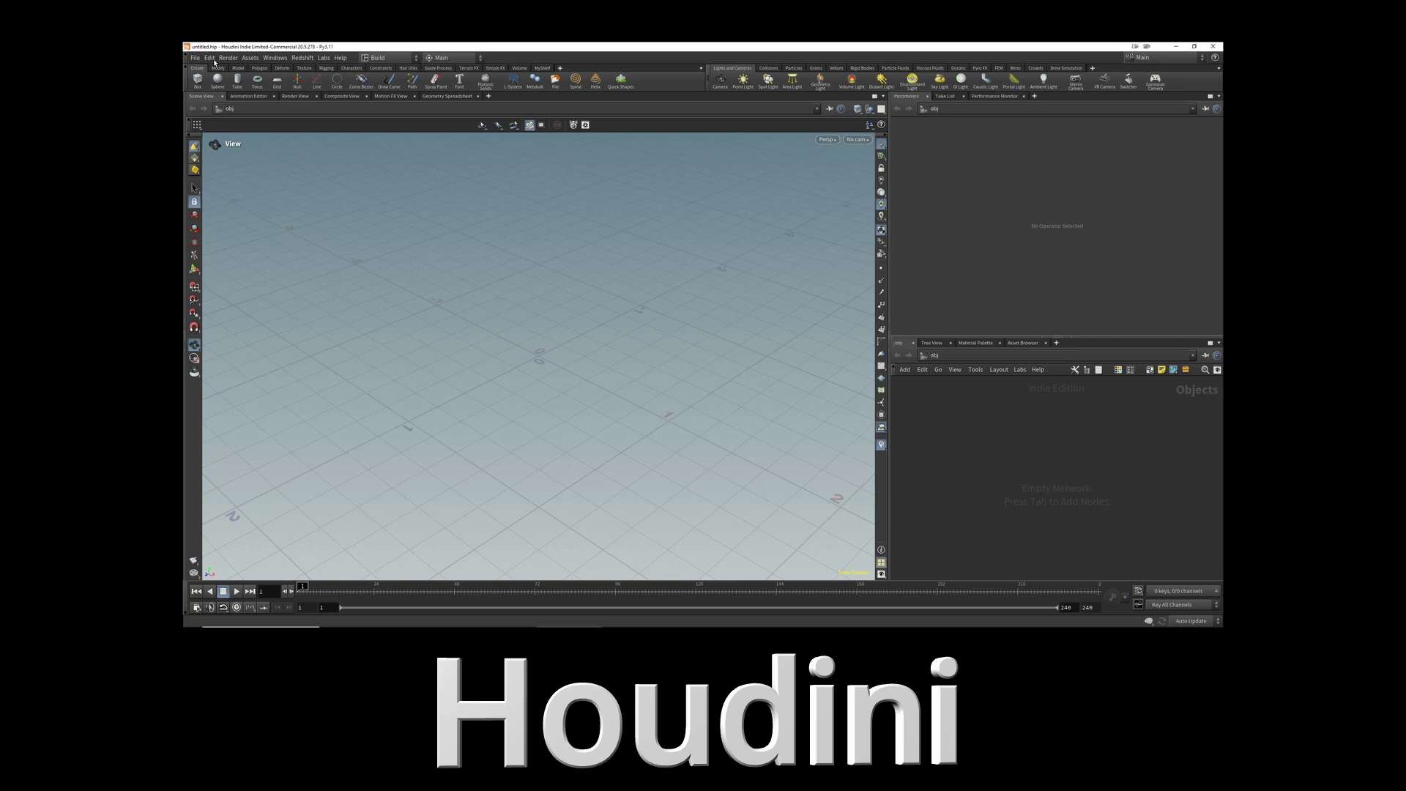
pyautogui.click(212, 58)
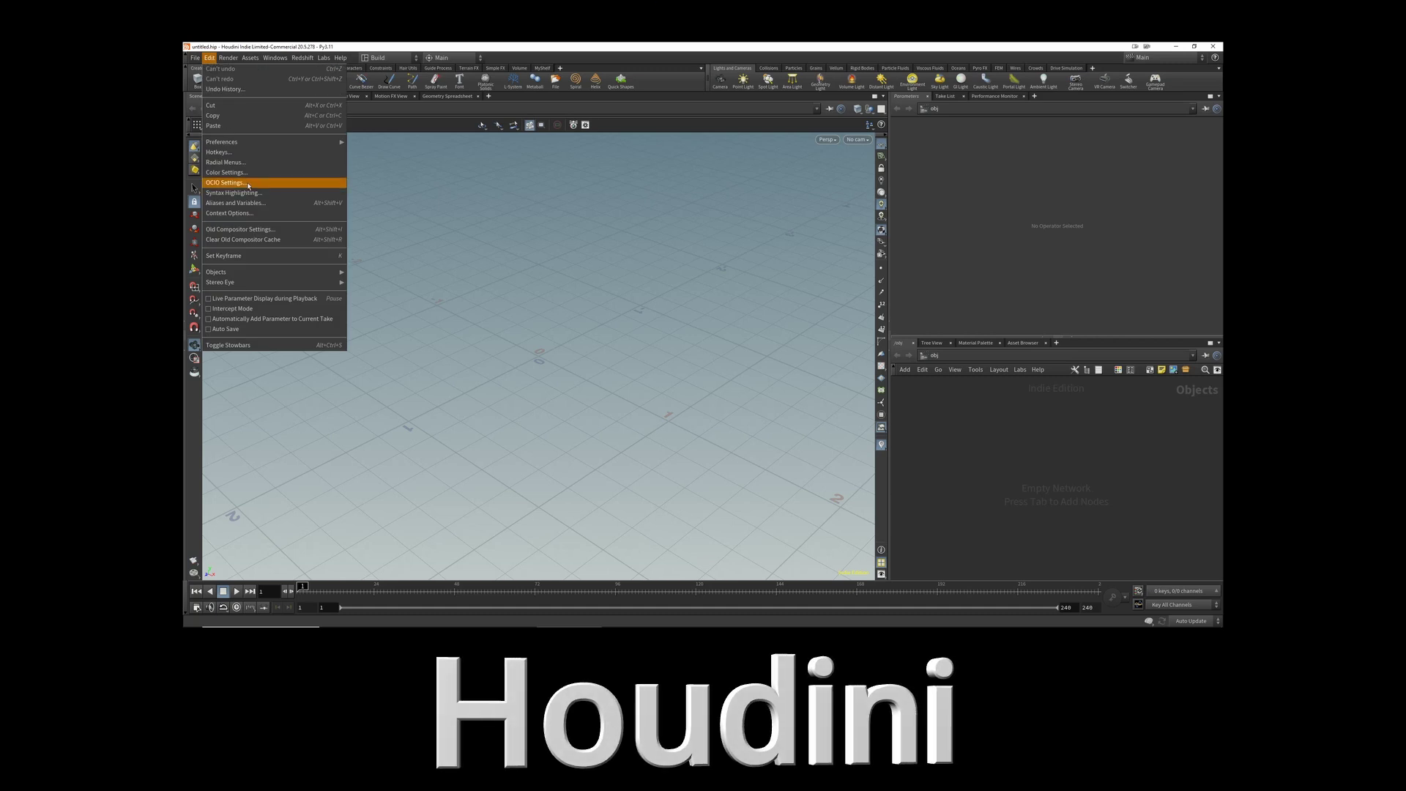
# Add system variable OCIO pointing to builtinconfigs' cg-config-v1.0.0_aces-v1.3_ocio-v2.1.ocio file.
pyautogui.press('super')
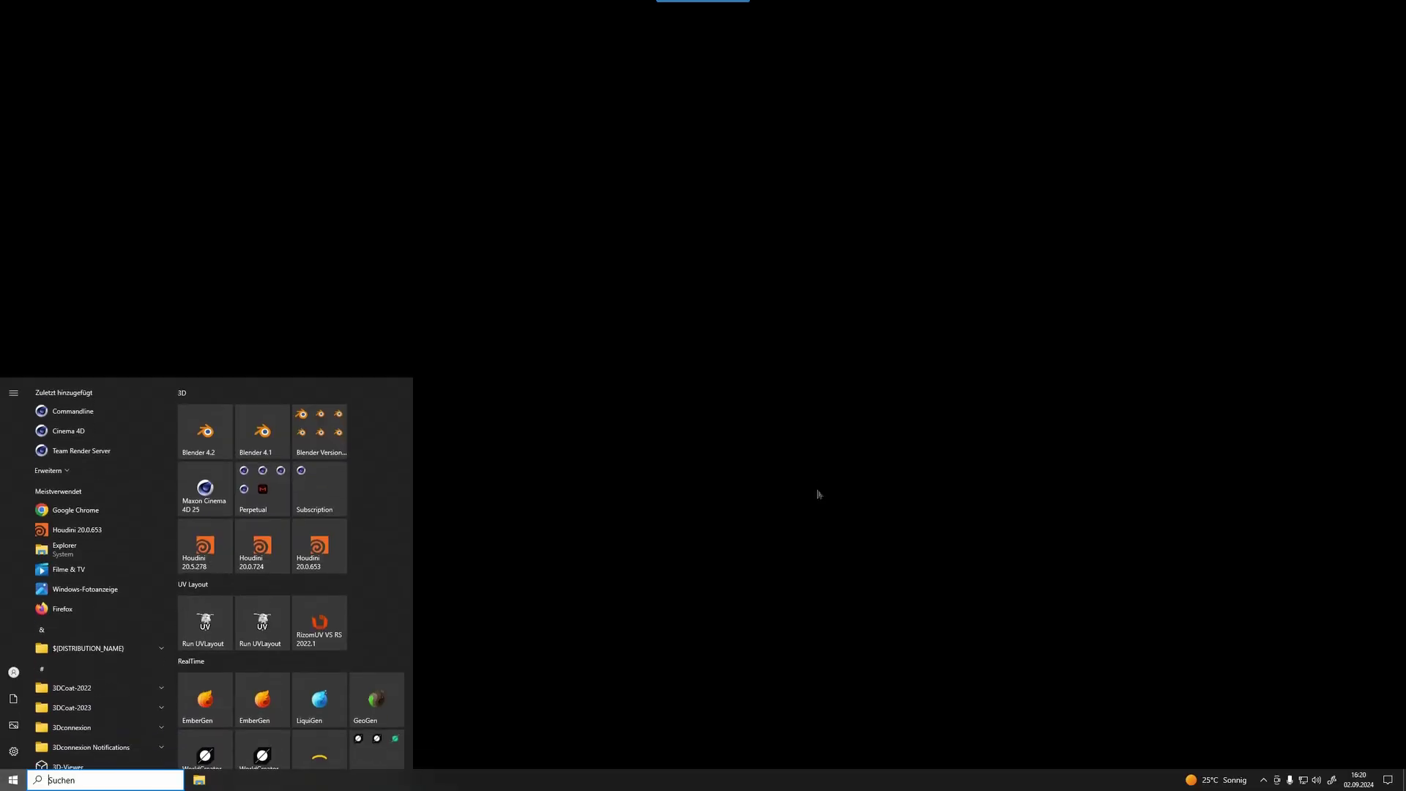
pyautogui.write('env')
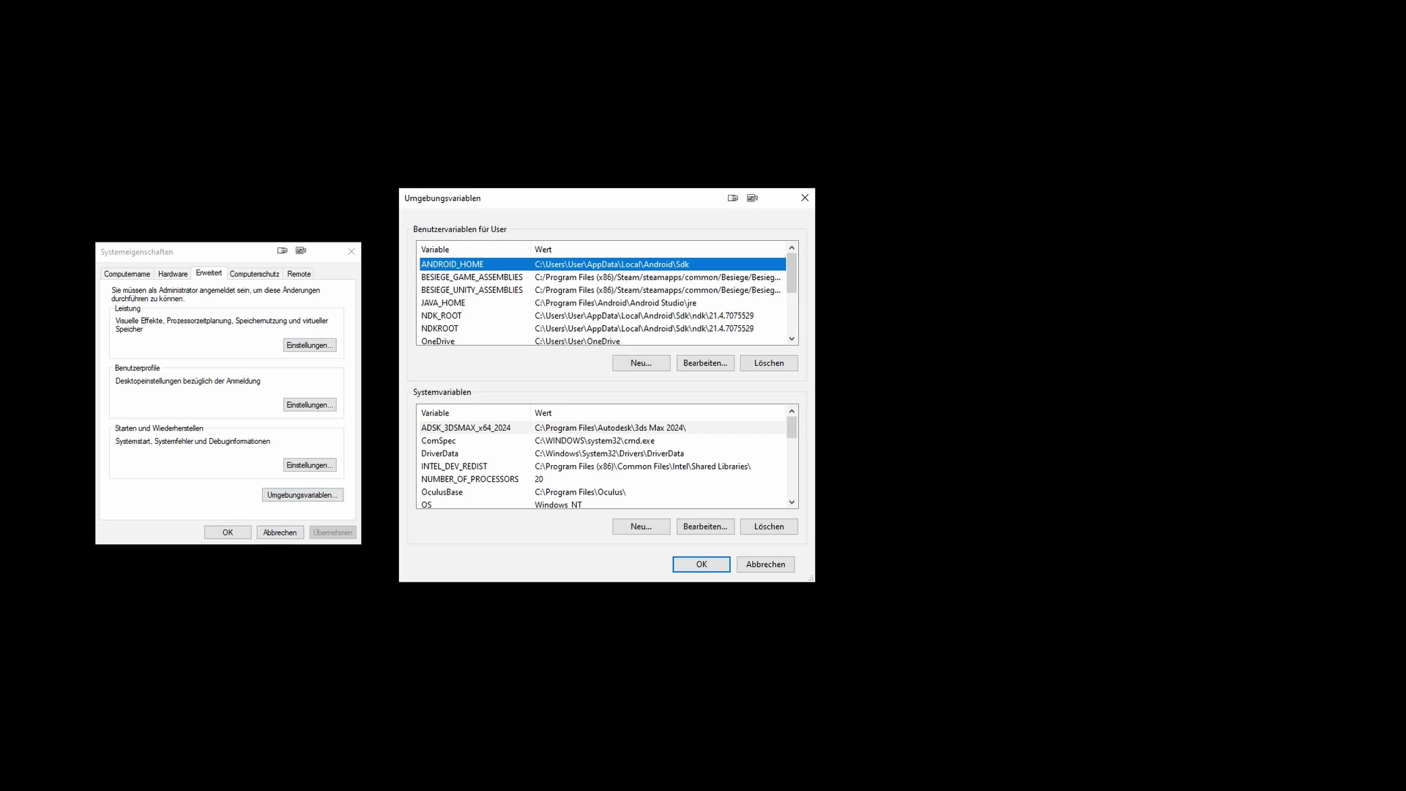
pyautogui.click(640, 526)
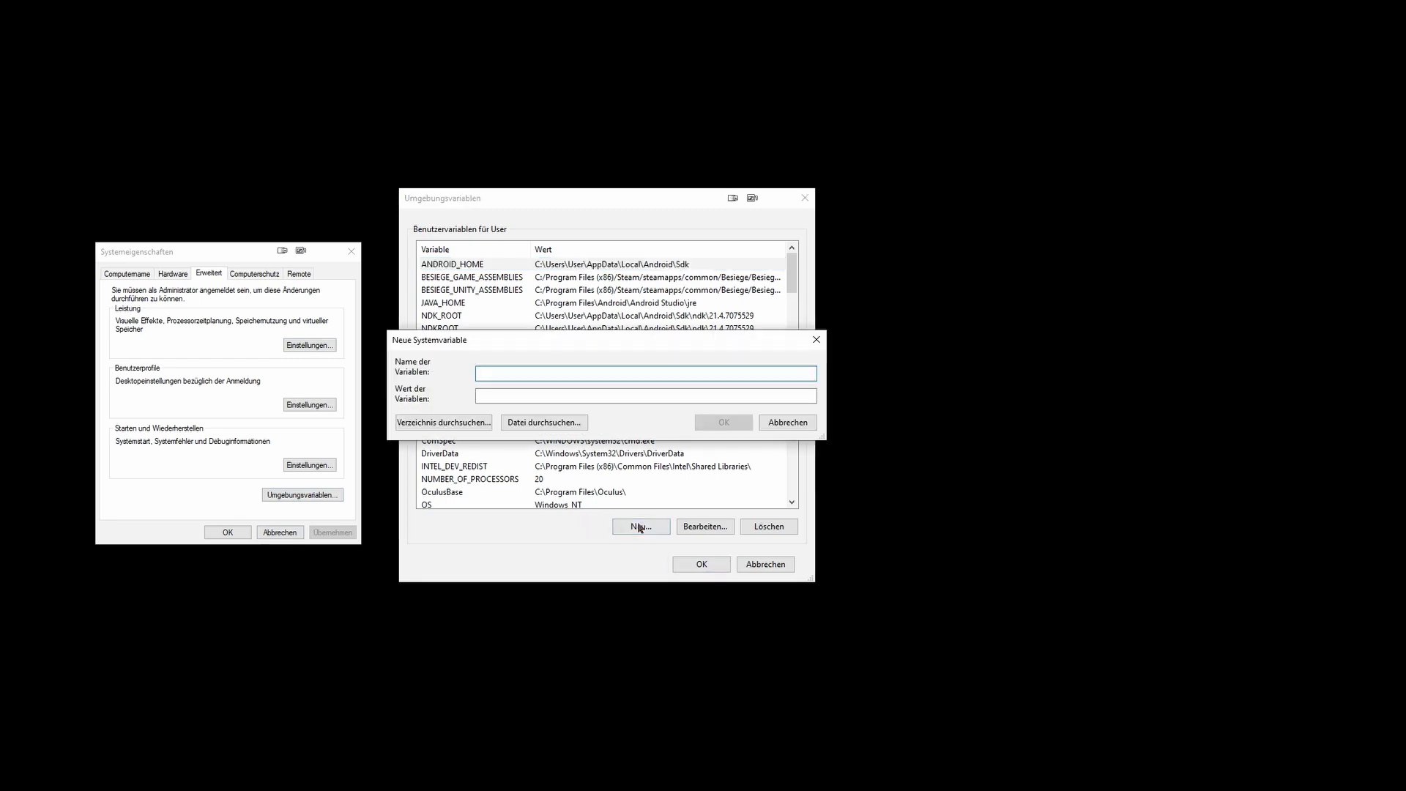
pyautogui.write('OCI')
pyautogui.write('O')
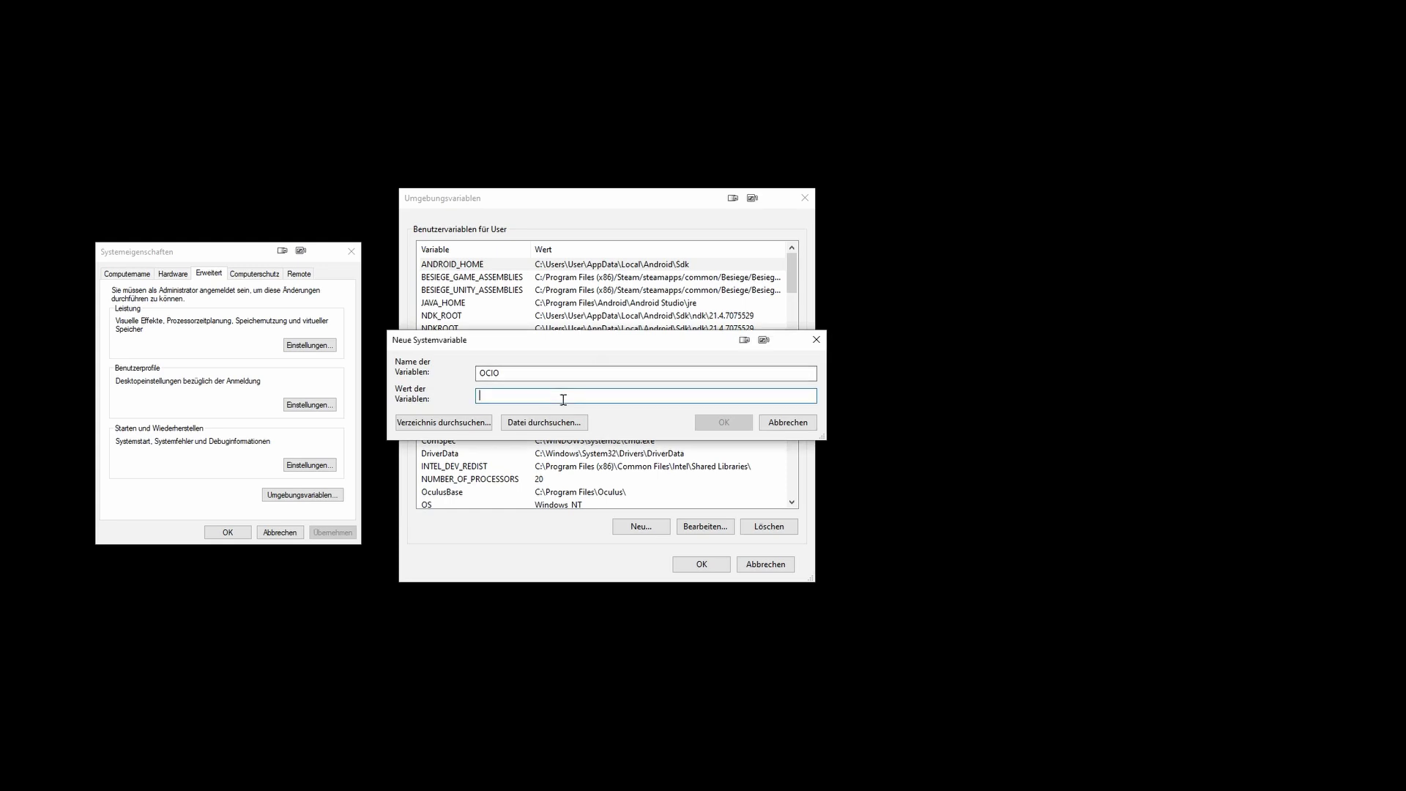
pyautogui.write('C:\\OpenColorIO-2.3.0\\OpenColorIO-2.3.0\\src\\OpenColorIO\\builtinconfigs\\configs')
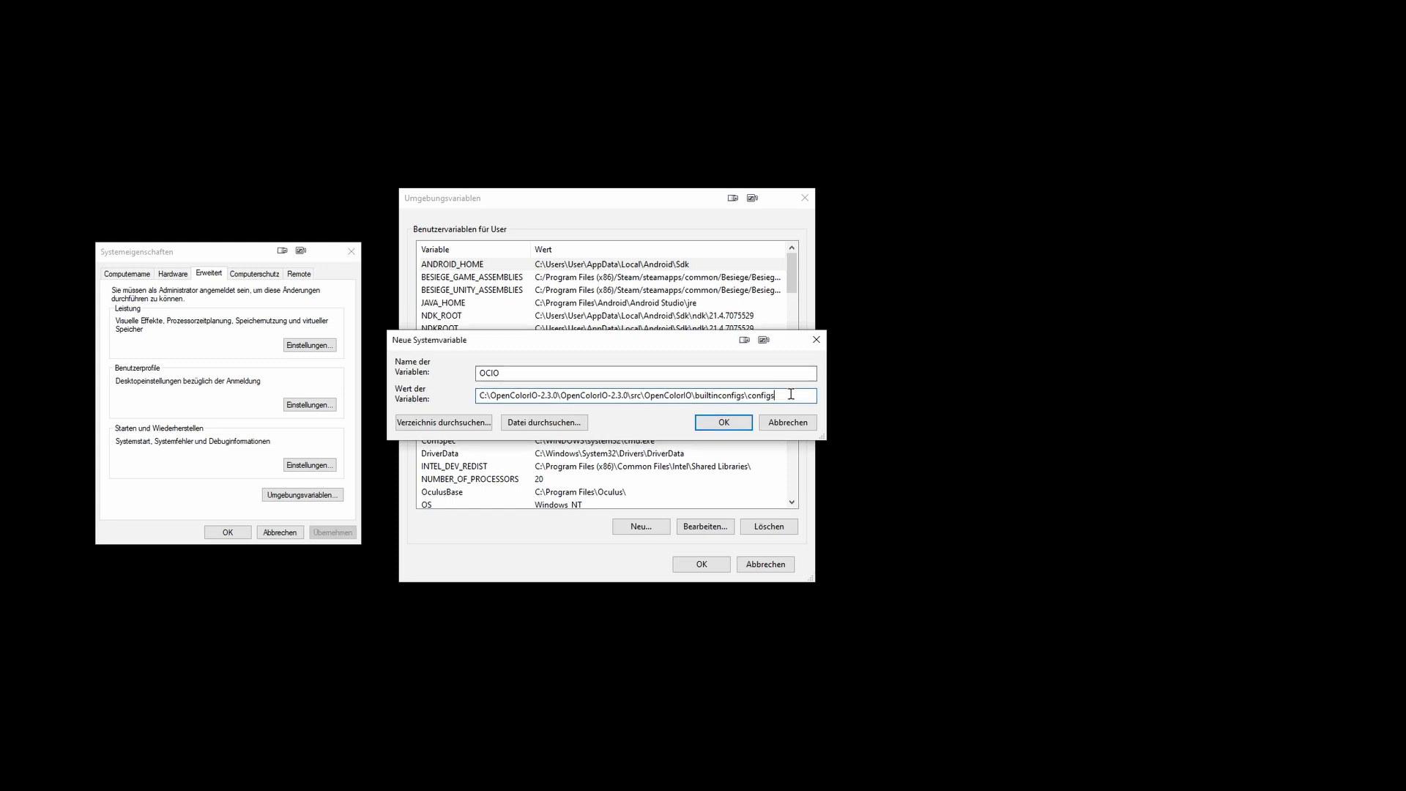
pyautogui.write('/')
pyautogui.write('cg-config-v1.0.0_aces-v1.3_ocio-v2.1.ocio')
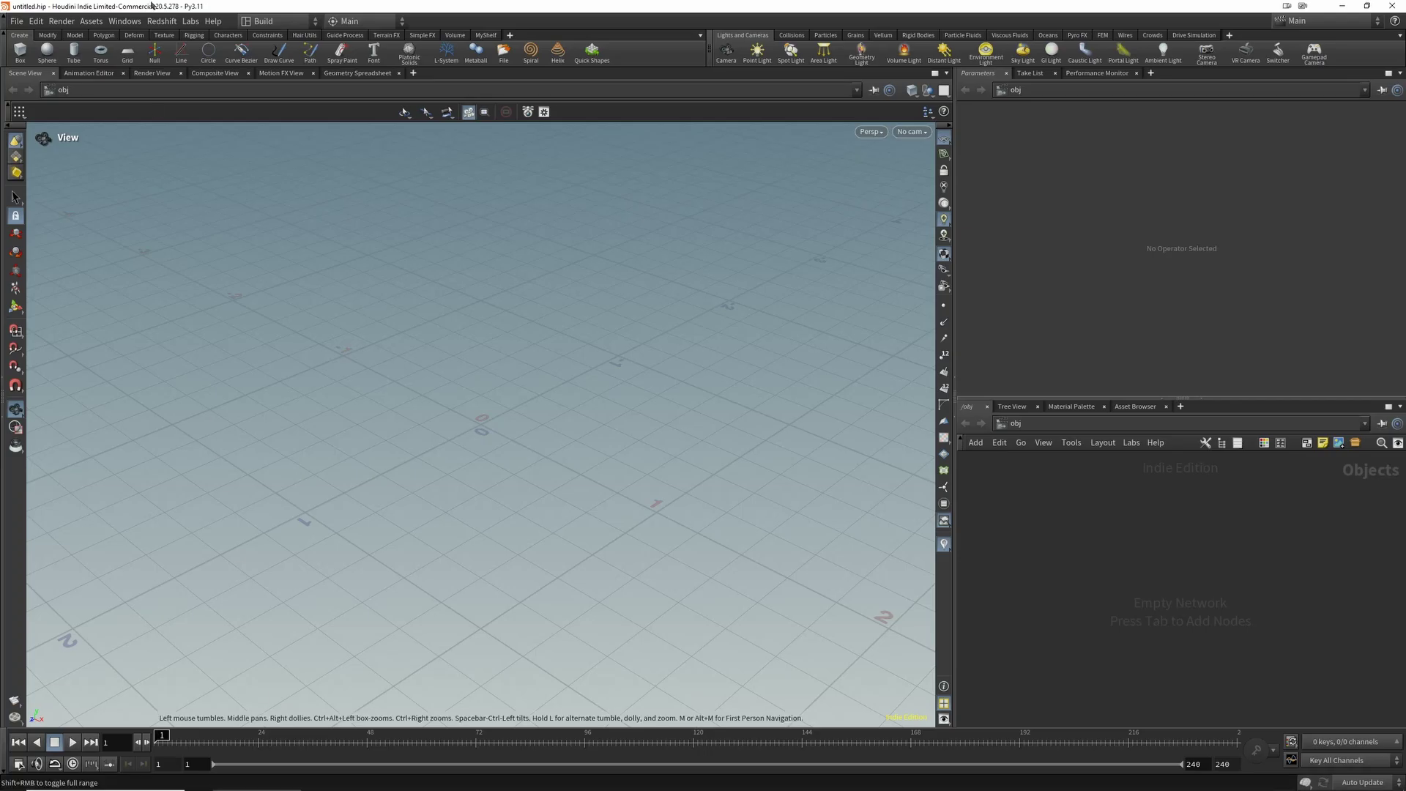
# Open the Redshift RenderView and set its display to Rec.1886 Rec.709 - Display.
pyautogui.click(161, 20)
pyautogui.click(186, 83)
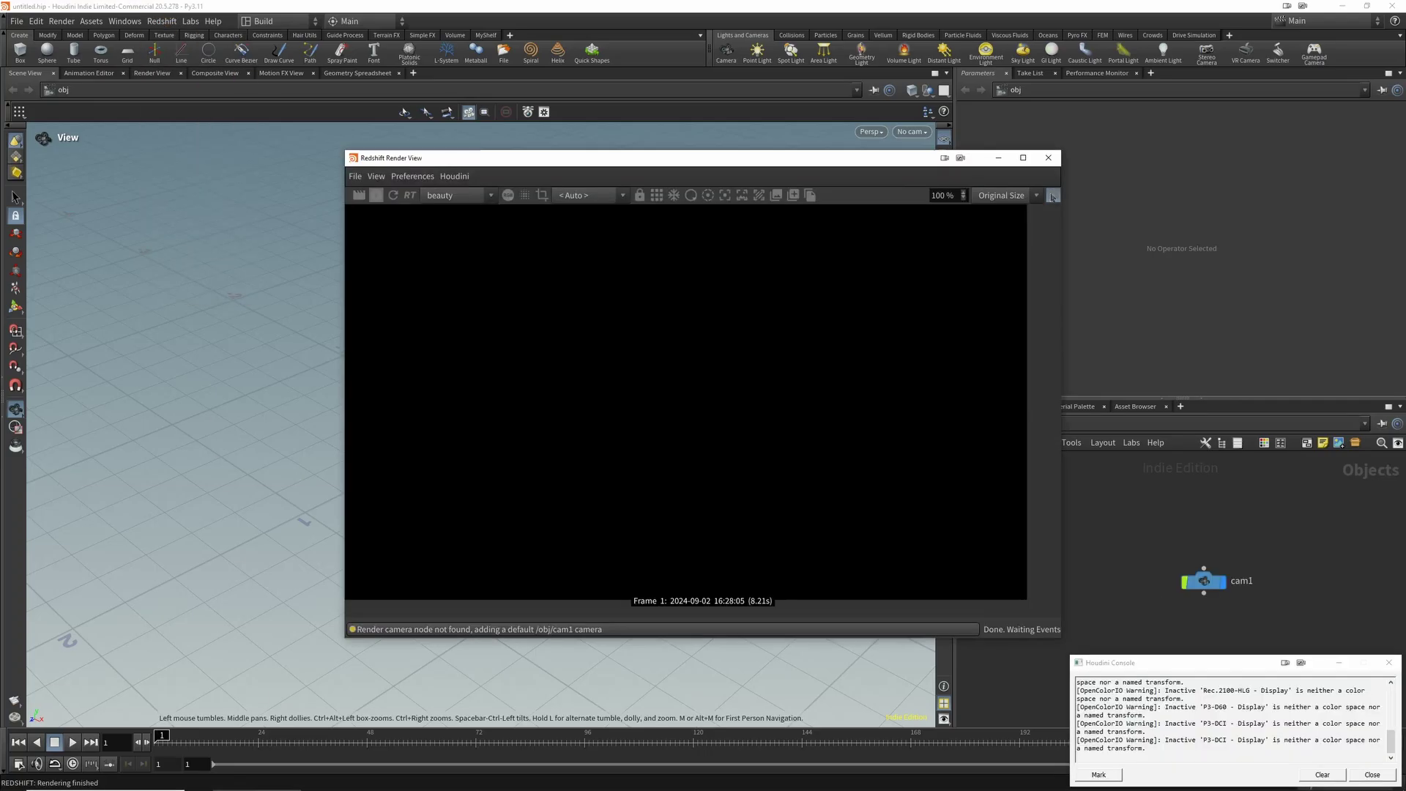
pyautogui.click(1033, 323)
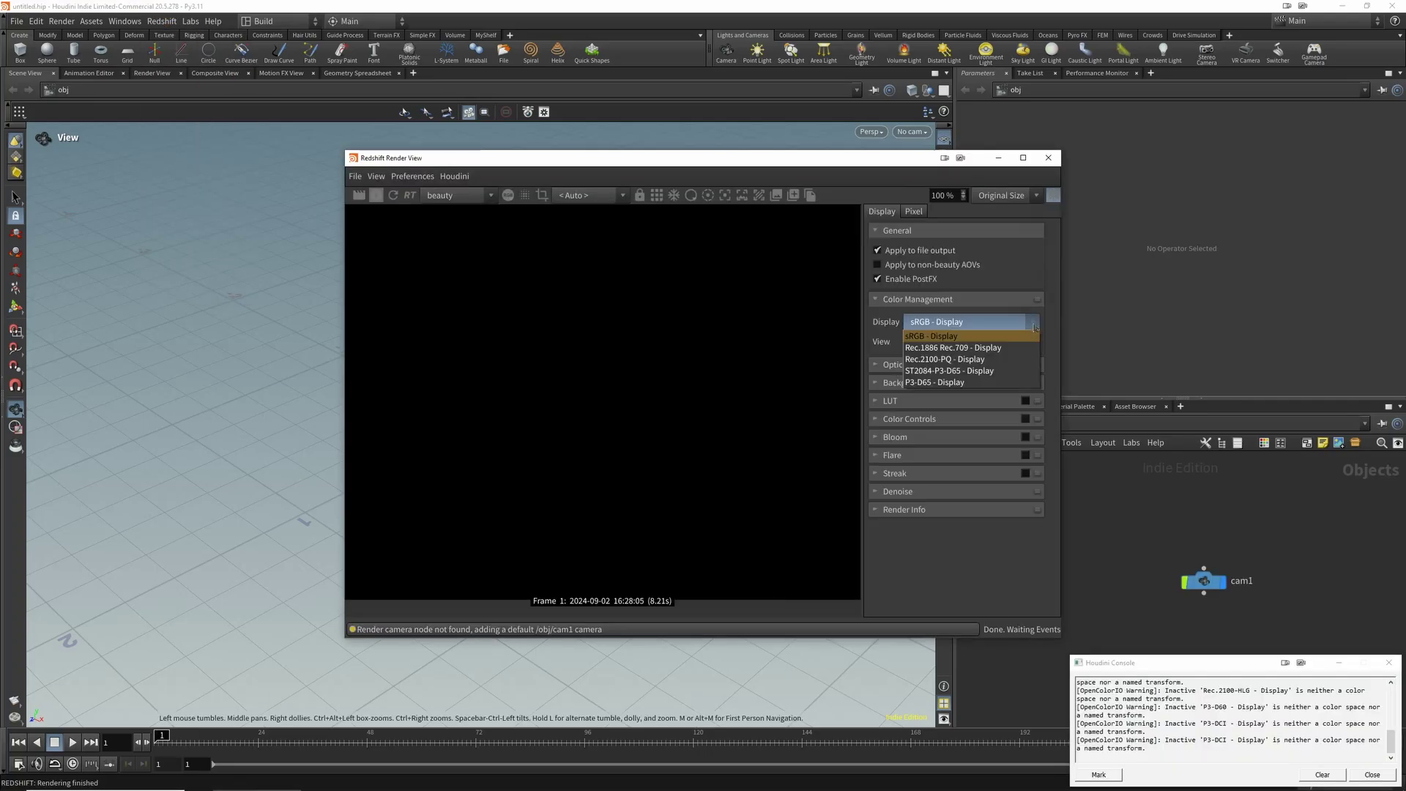
pyautogui.click(1003, 362)
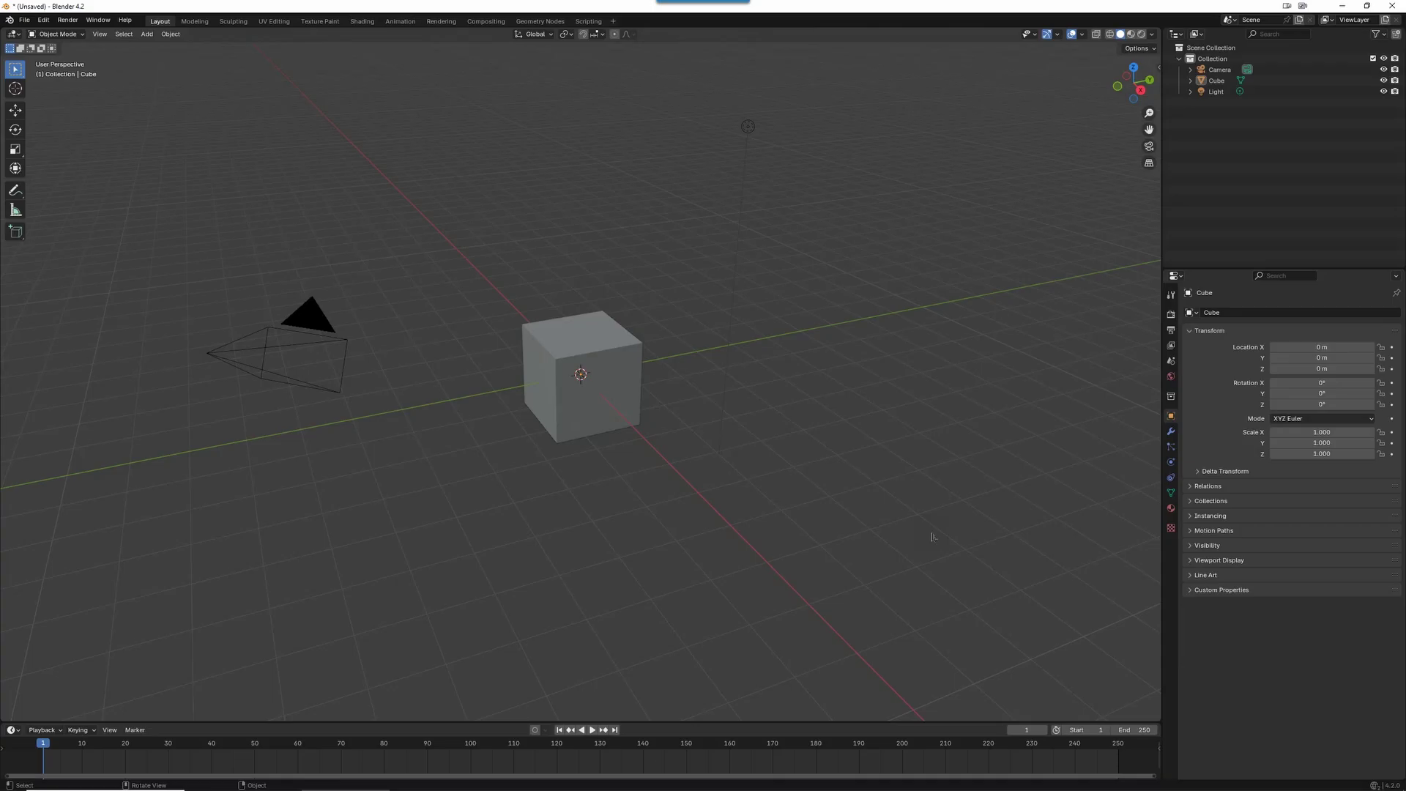
# Show Blender's Render Properties Color Management panel, reading sRGB display and AgX view transform.
pyautogui.click(1172, 314)
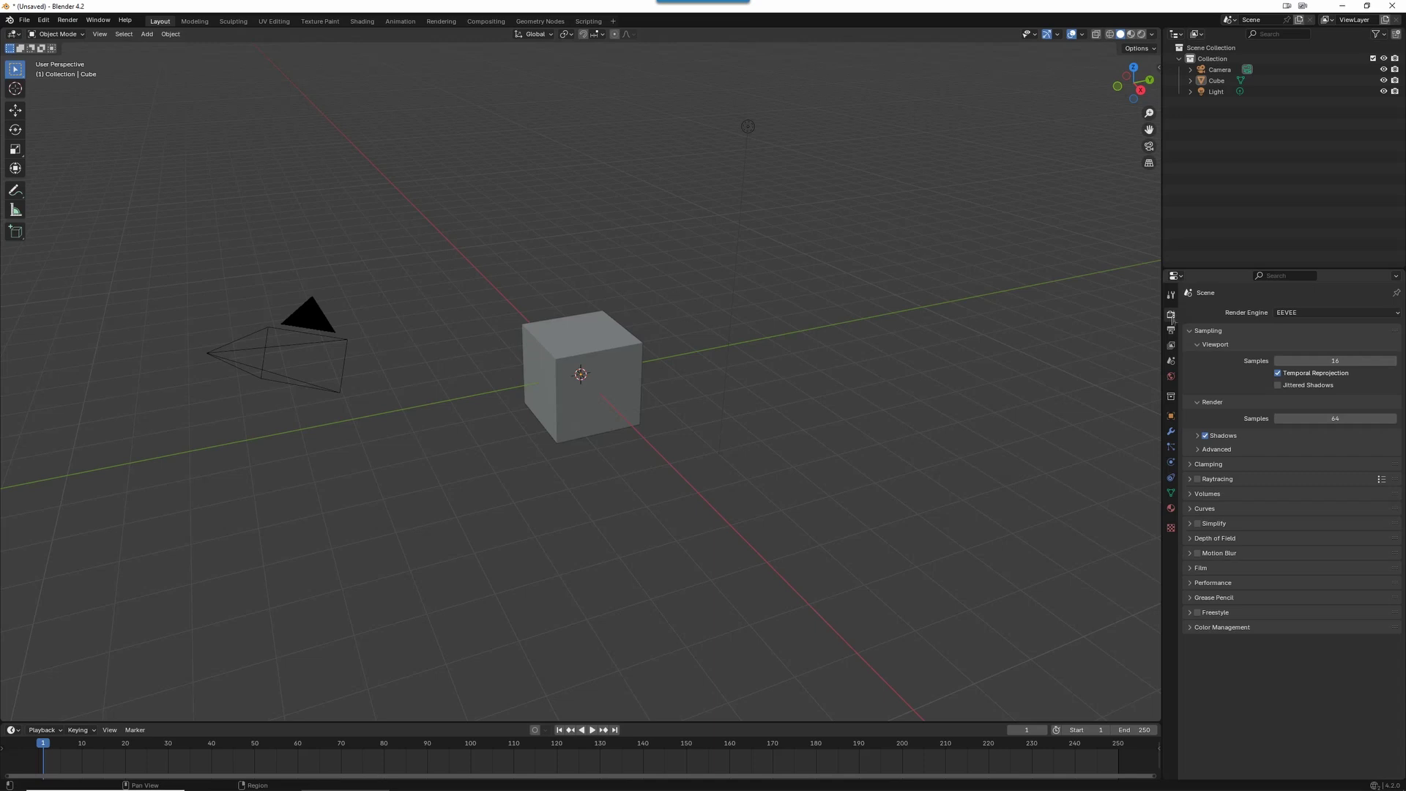
pyautogui.click(1195, 627)
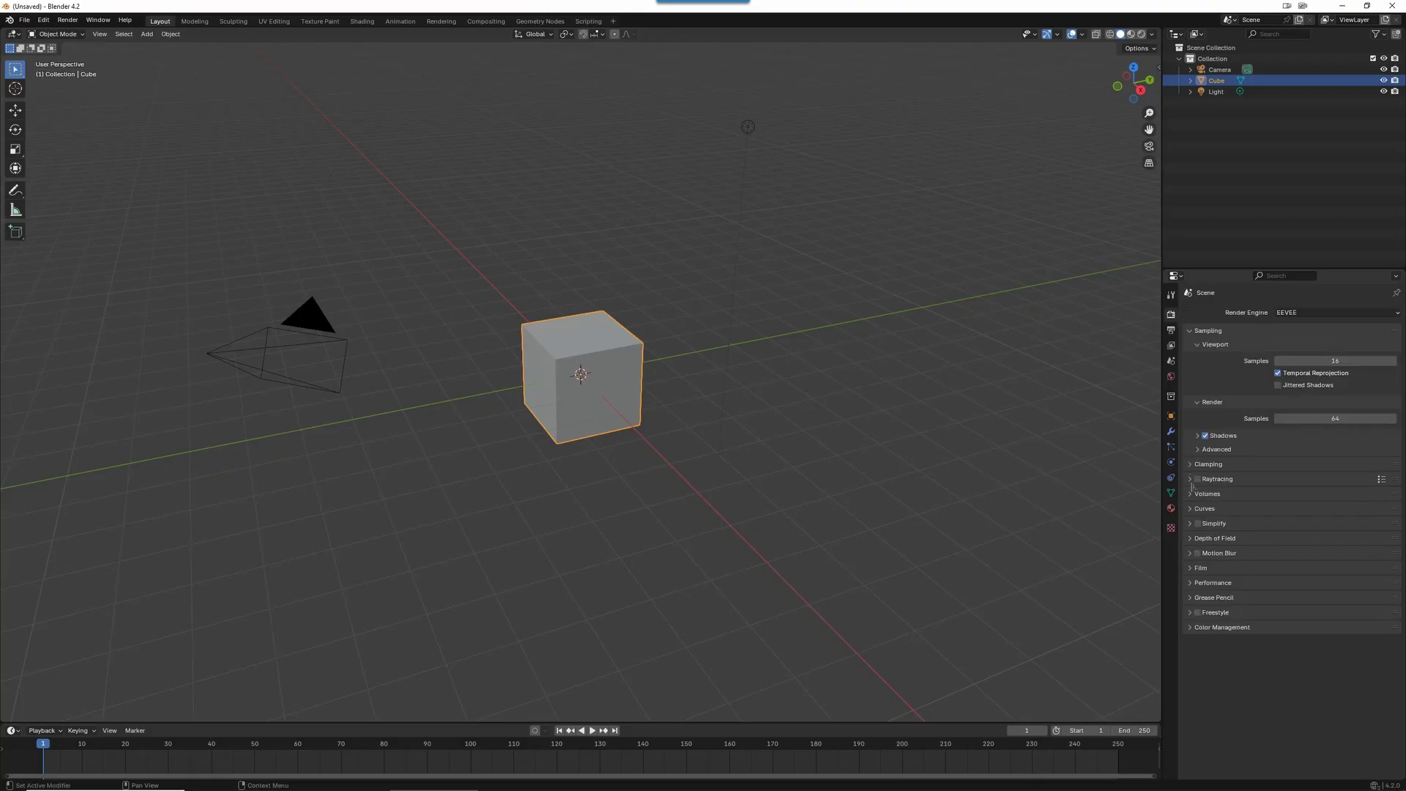
pyautogui.click(1202, 627)
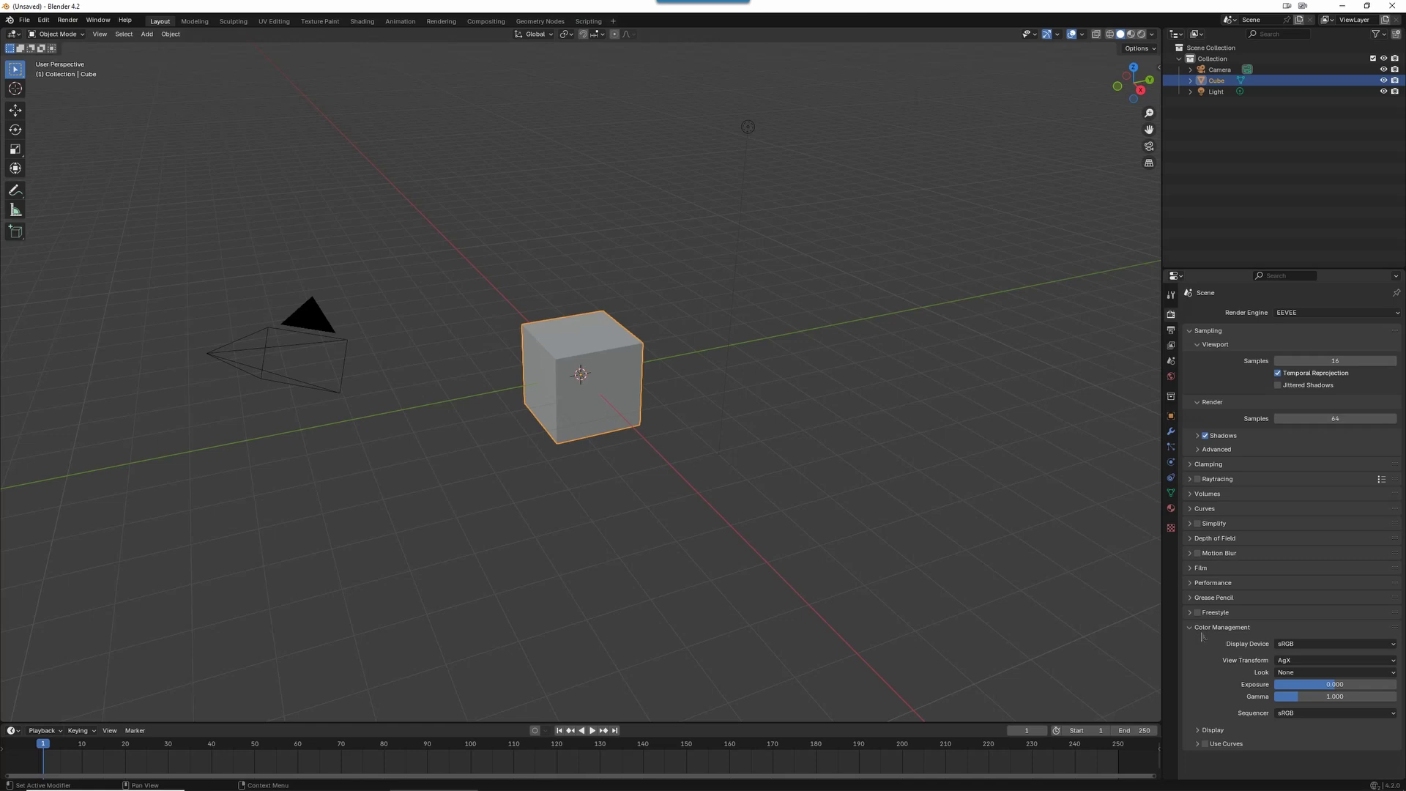